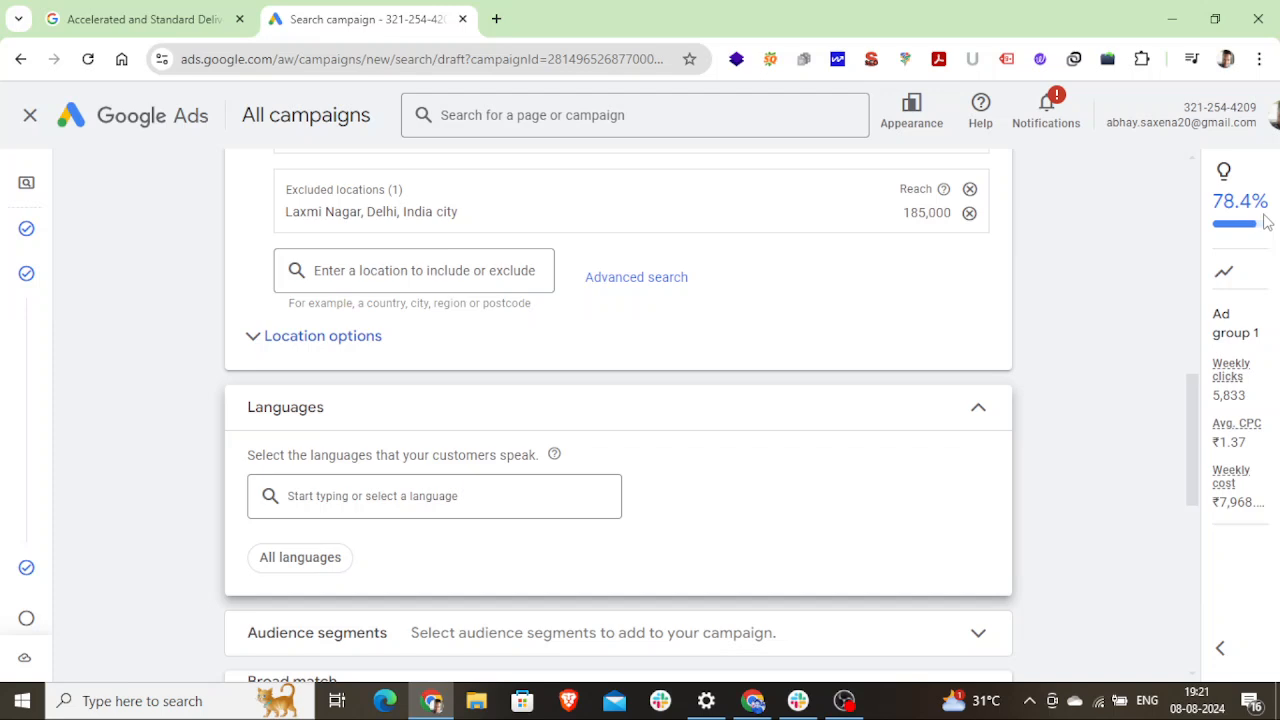
# - Review the campaign's network, location and language settings, including the targeted and excluded locations
pyautogui.scroll(1, 635, 410)
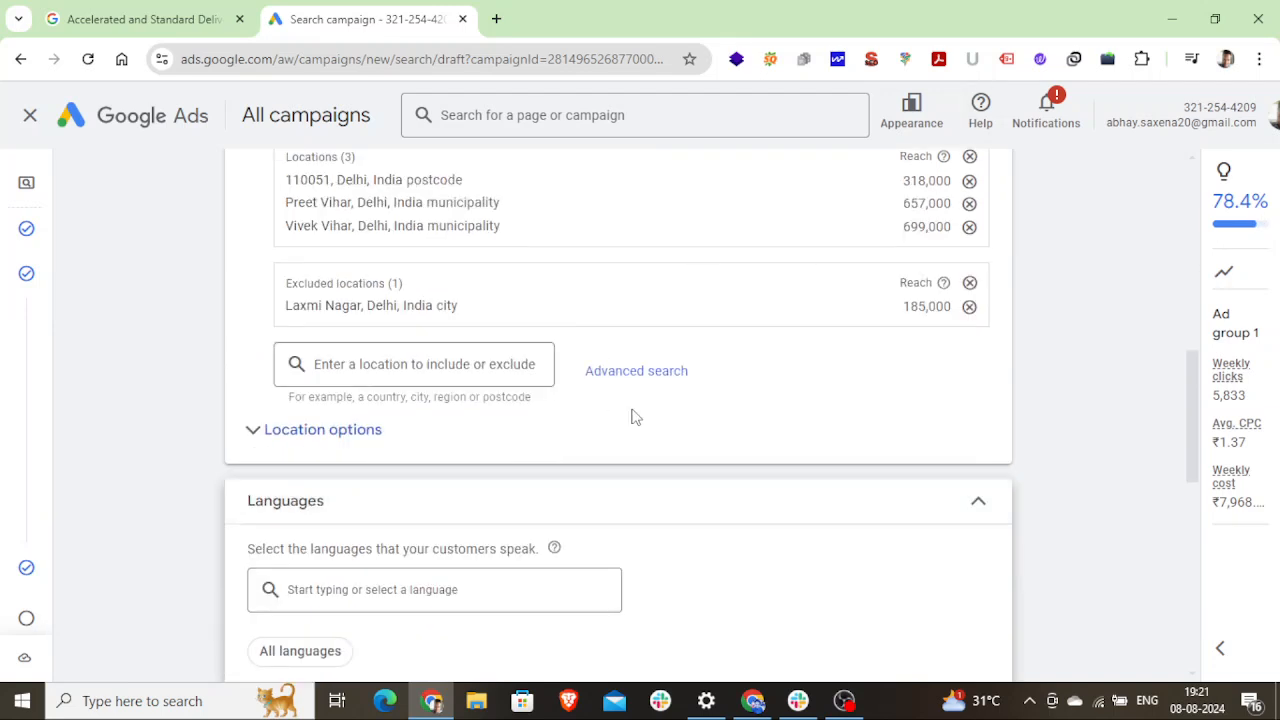
pyautogui.scroll(1, 640, 420)
pyautogui.scroll(-1, 692, 436)
pyautogui.scroll(1, 701, 456)
pyautogui.scroll(-2, 701, 456)
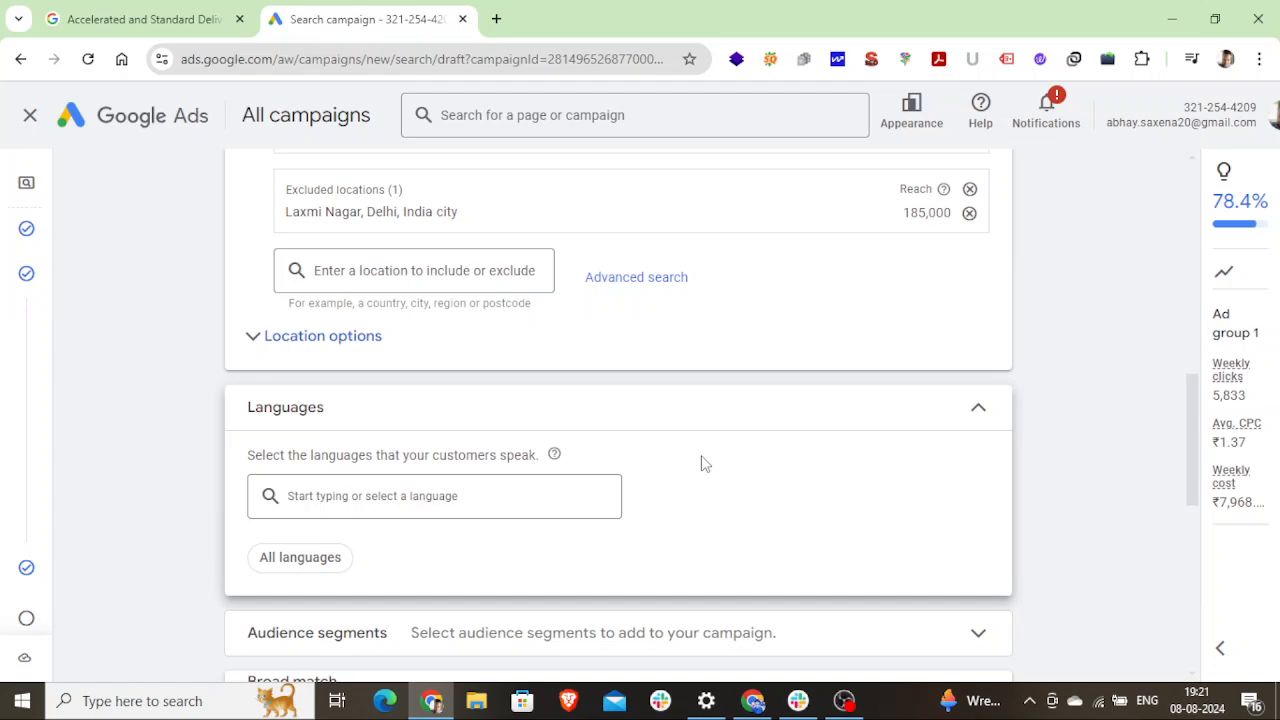
pyautogui.scroll(10, 500, 443)
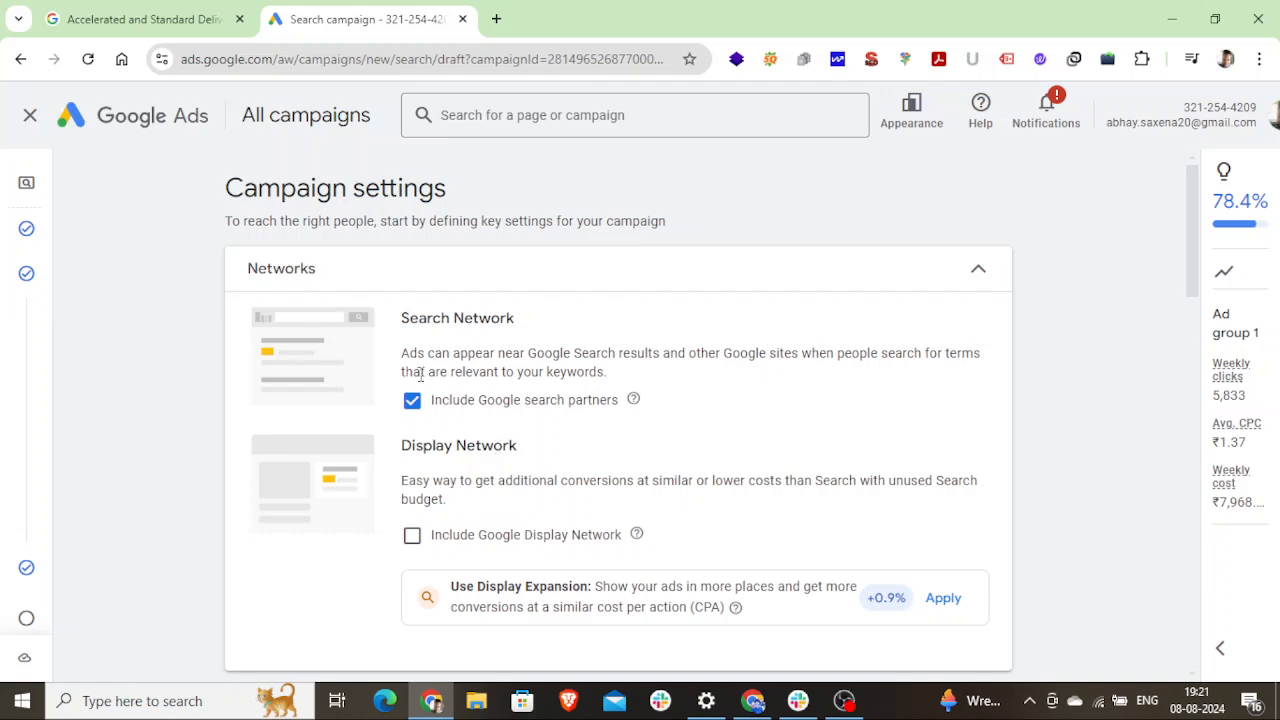
pyautogui.scroll(-4, 418, 490)
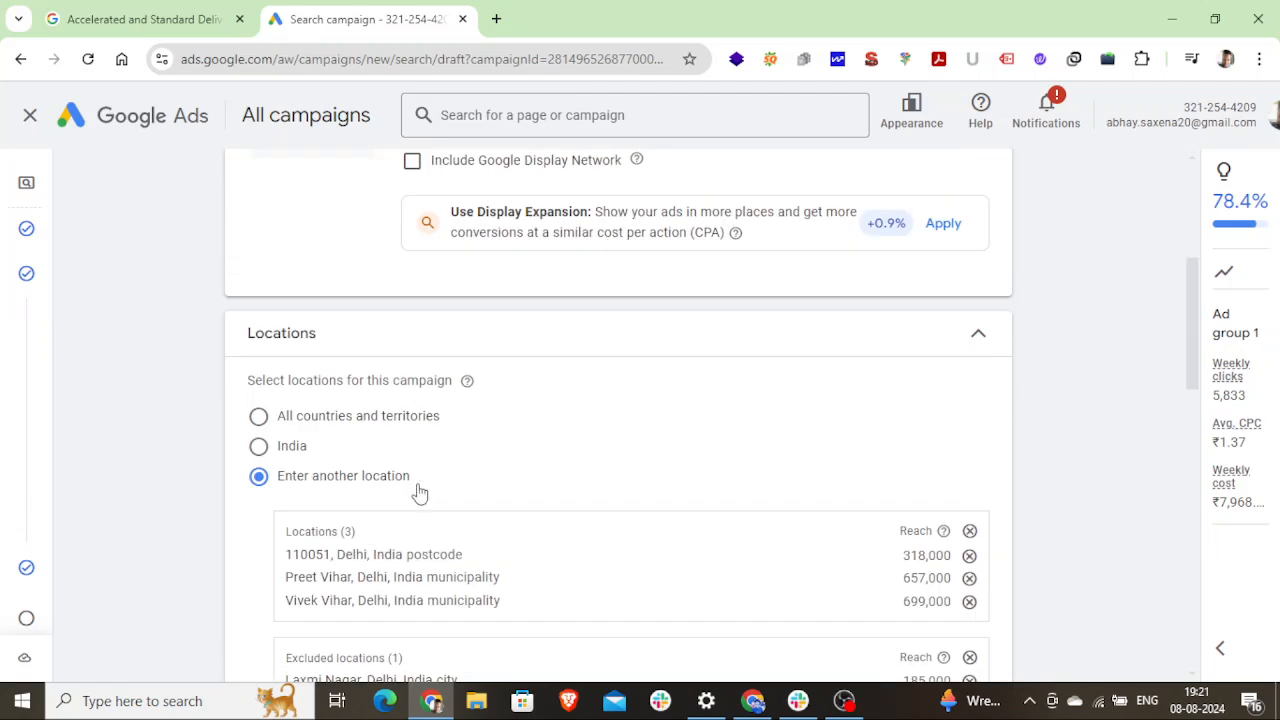
pyautogui.scroll(-3, 418, 490)
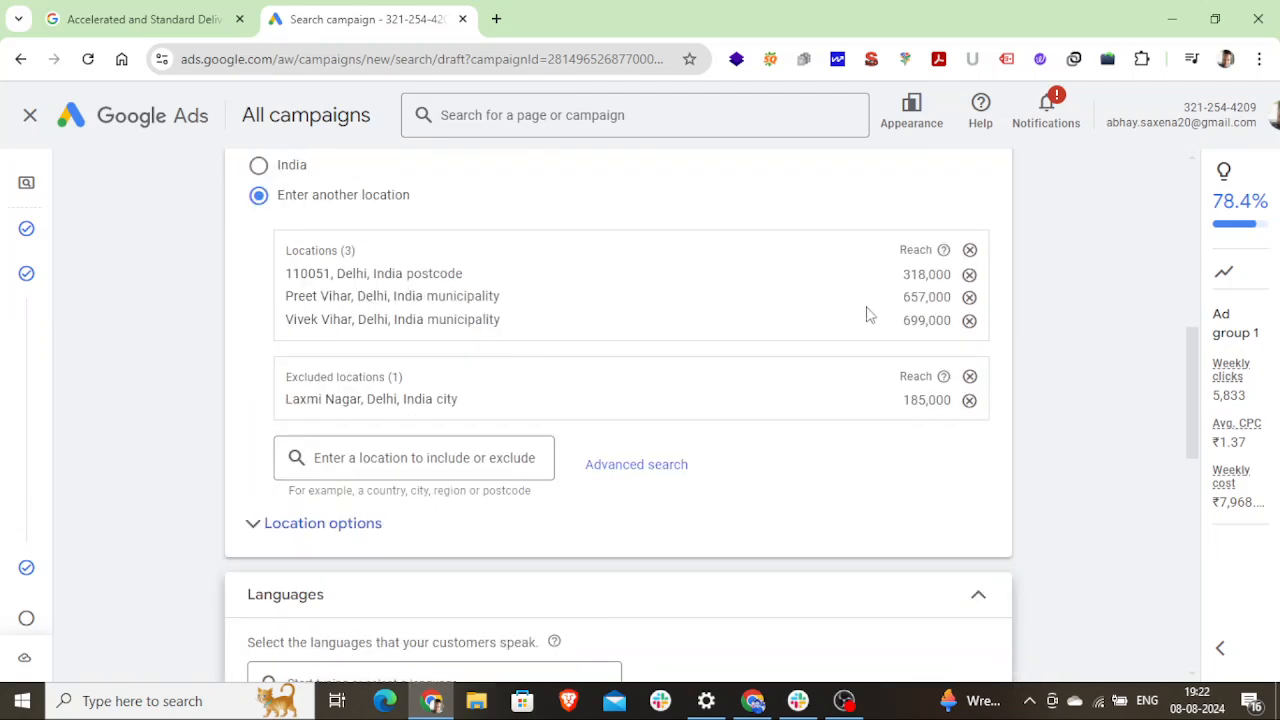
pyautogui.scroll(-2, 560, 505)
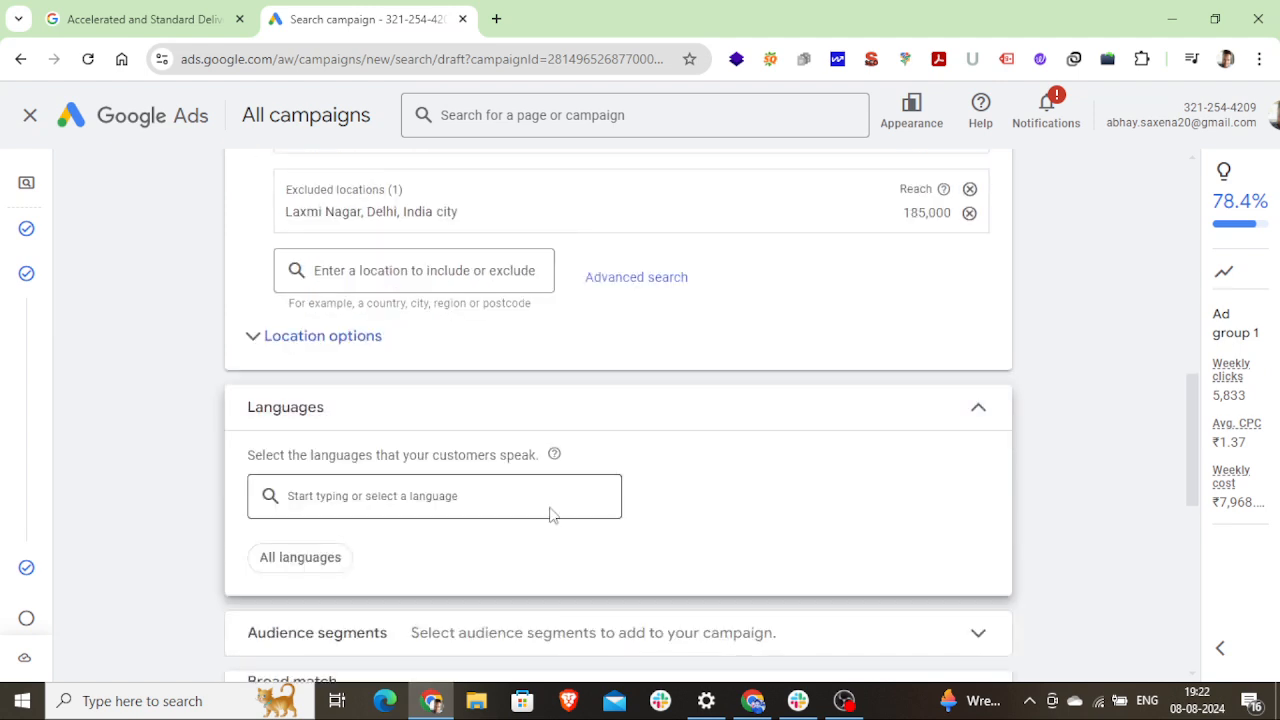
pyautogui.scroll(-1, 525, 518)
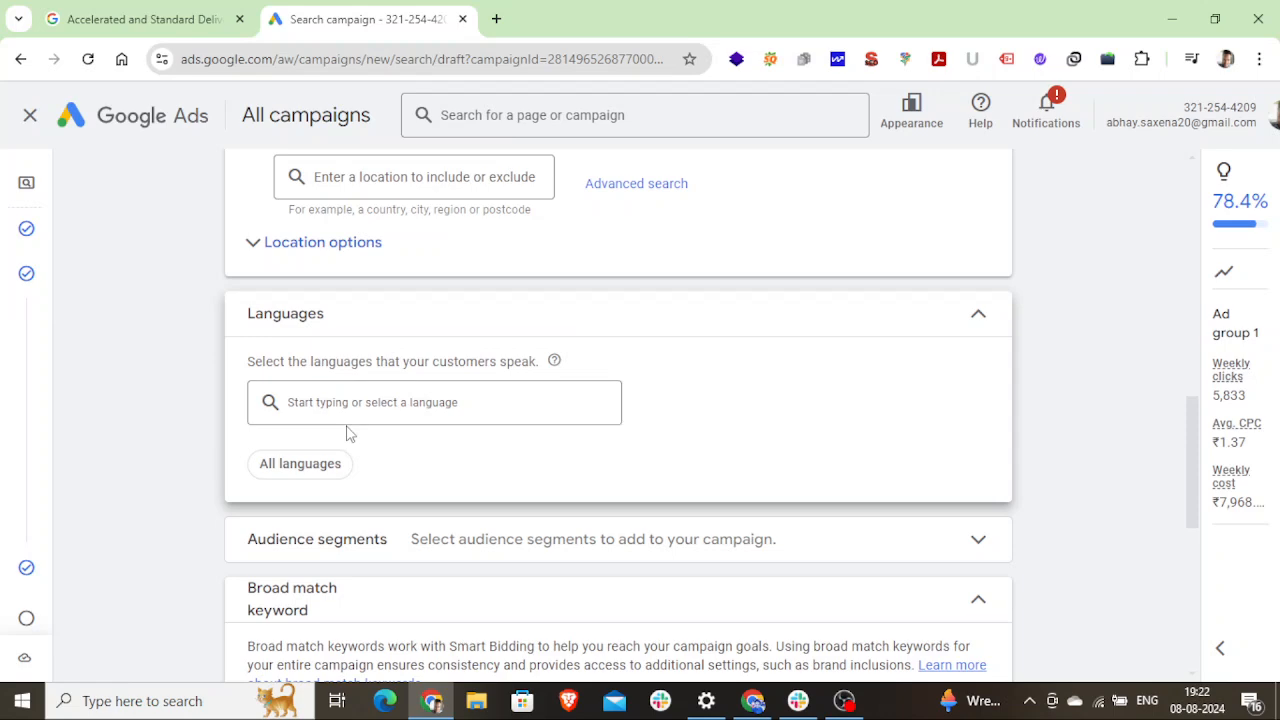
# - Expand the campaign's Audience segments section and review the suggested and selected segments
pyautogui.scroll(-3, 450, 468)
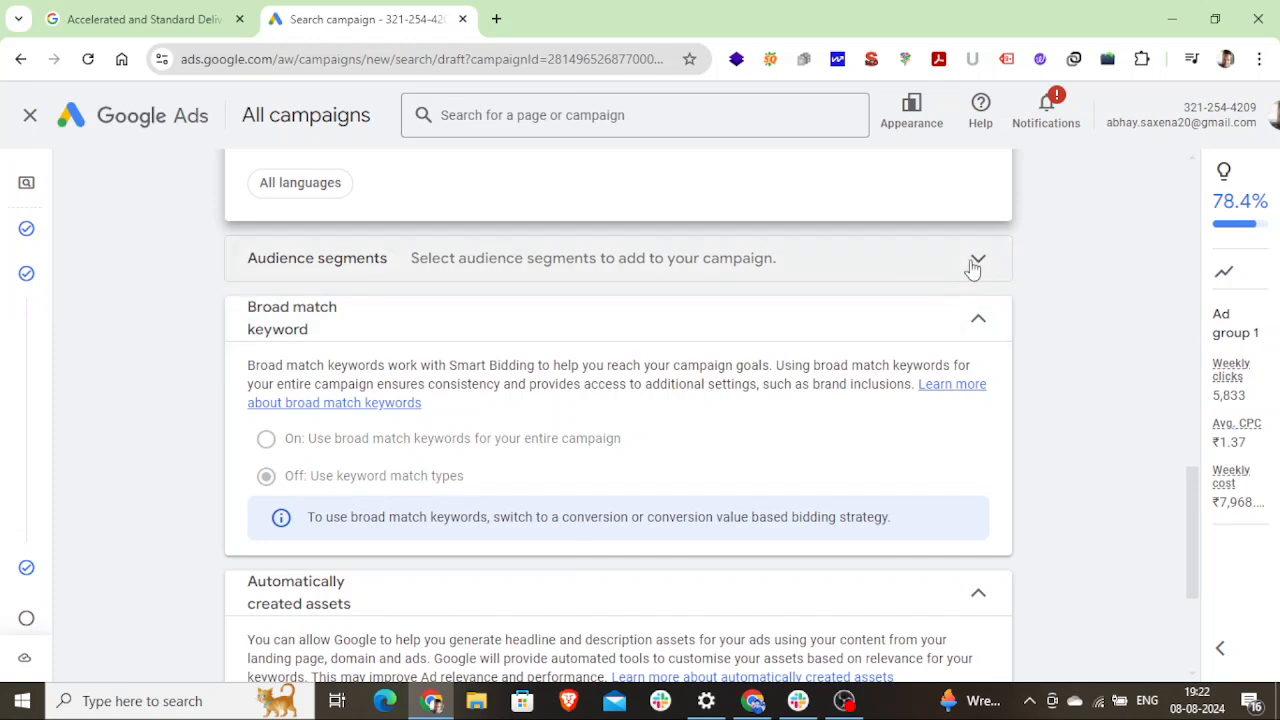
pyautogui.click(316, 262)
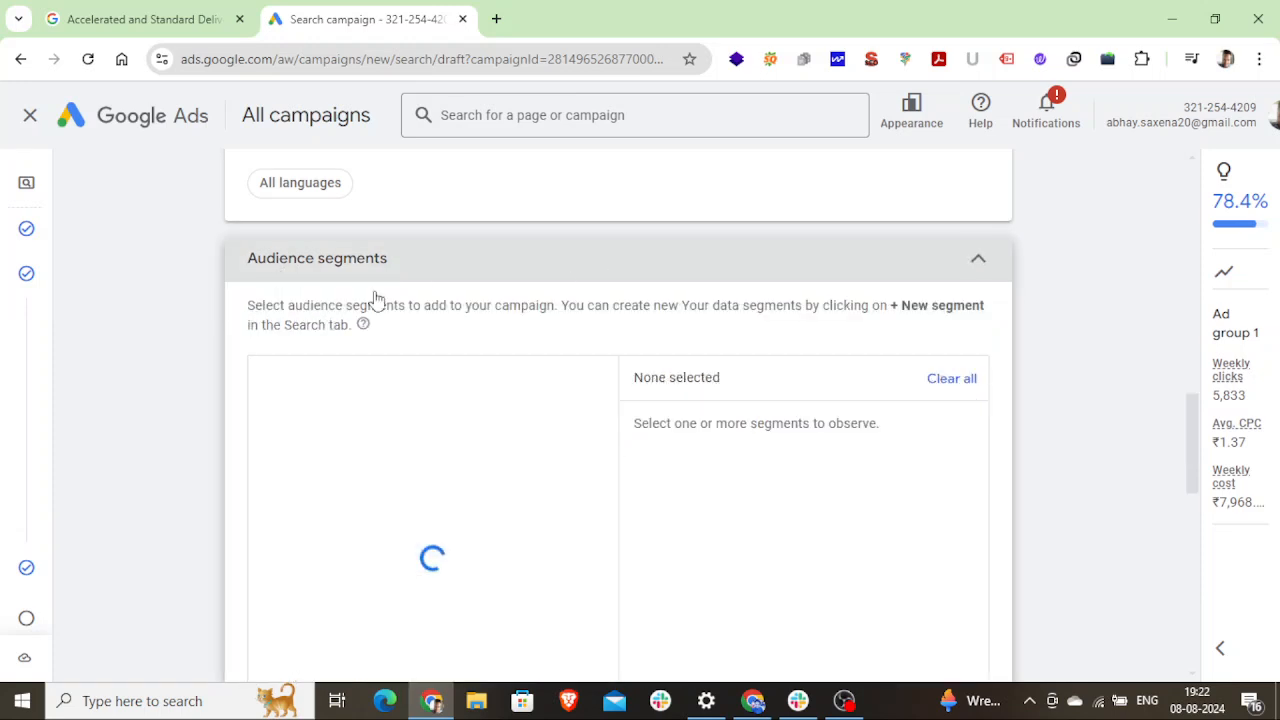
pyautogui.scroll(-2, 420, 446)
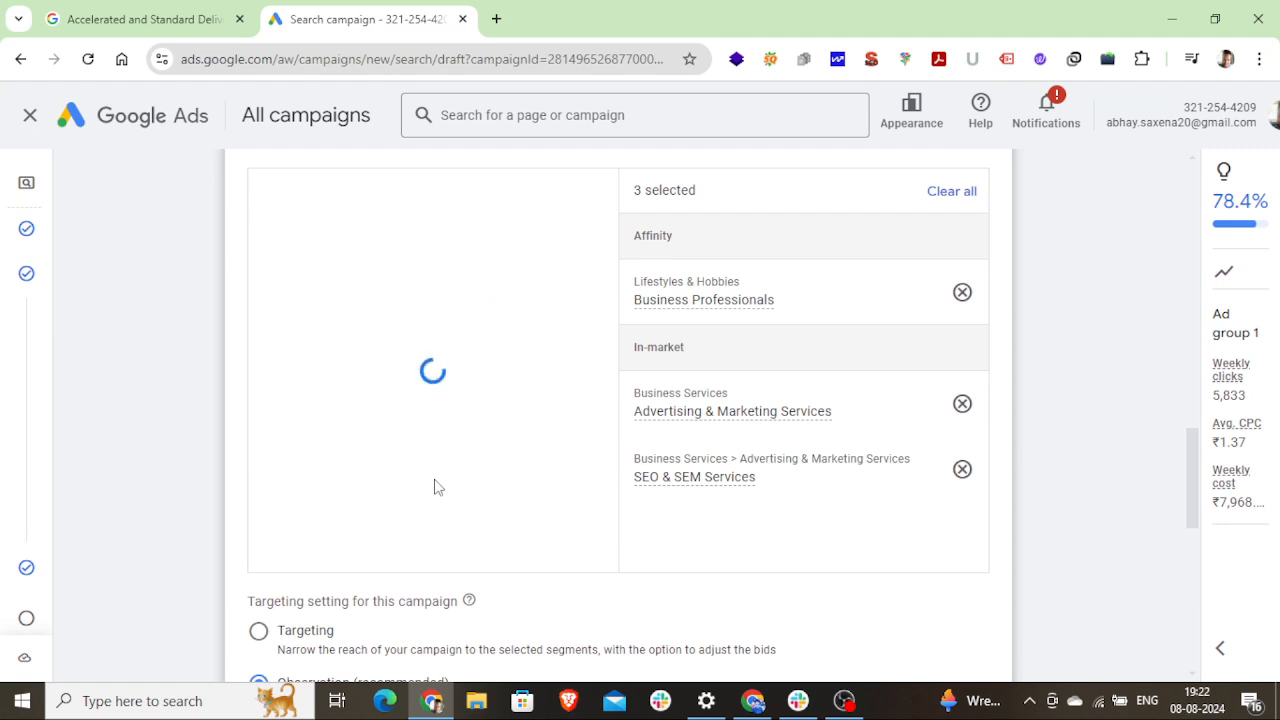
pyautogui.scroll(-1, 480, 530)
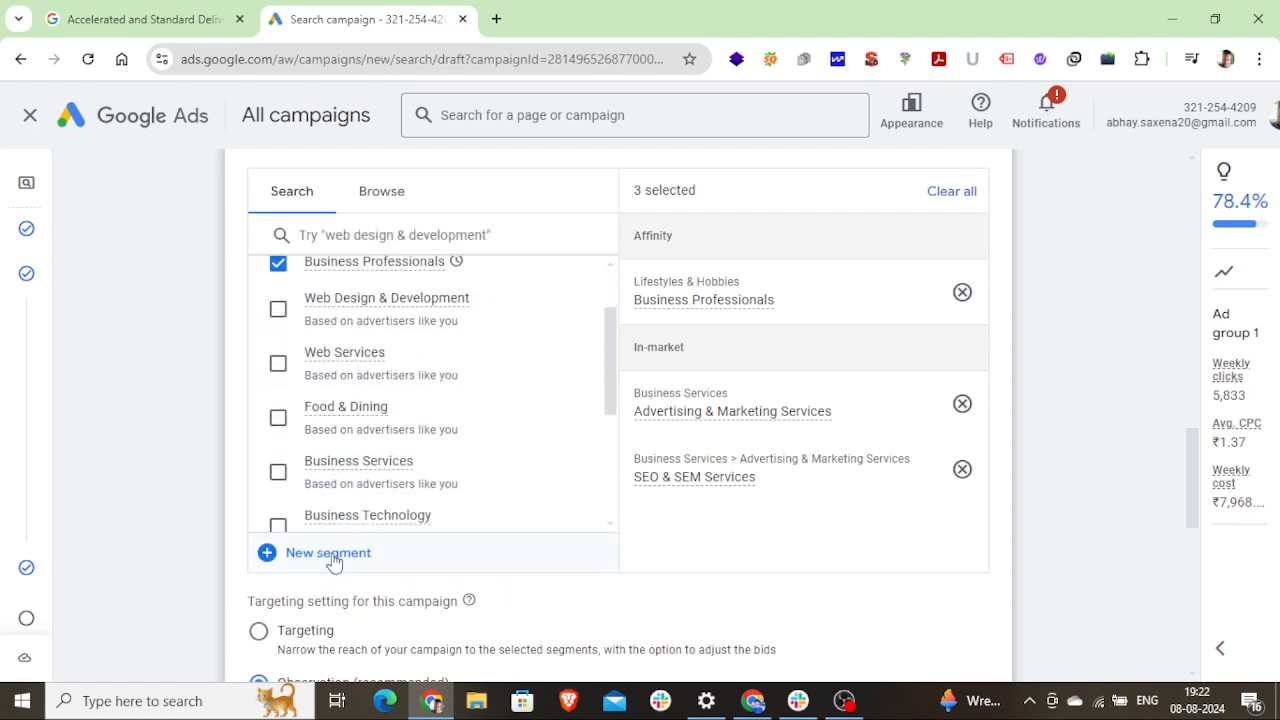
pyautogui.scroll(3, 900, 340)
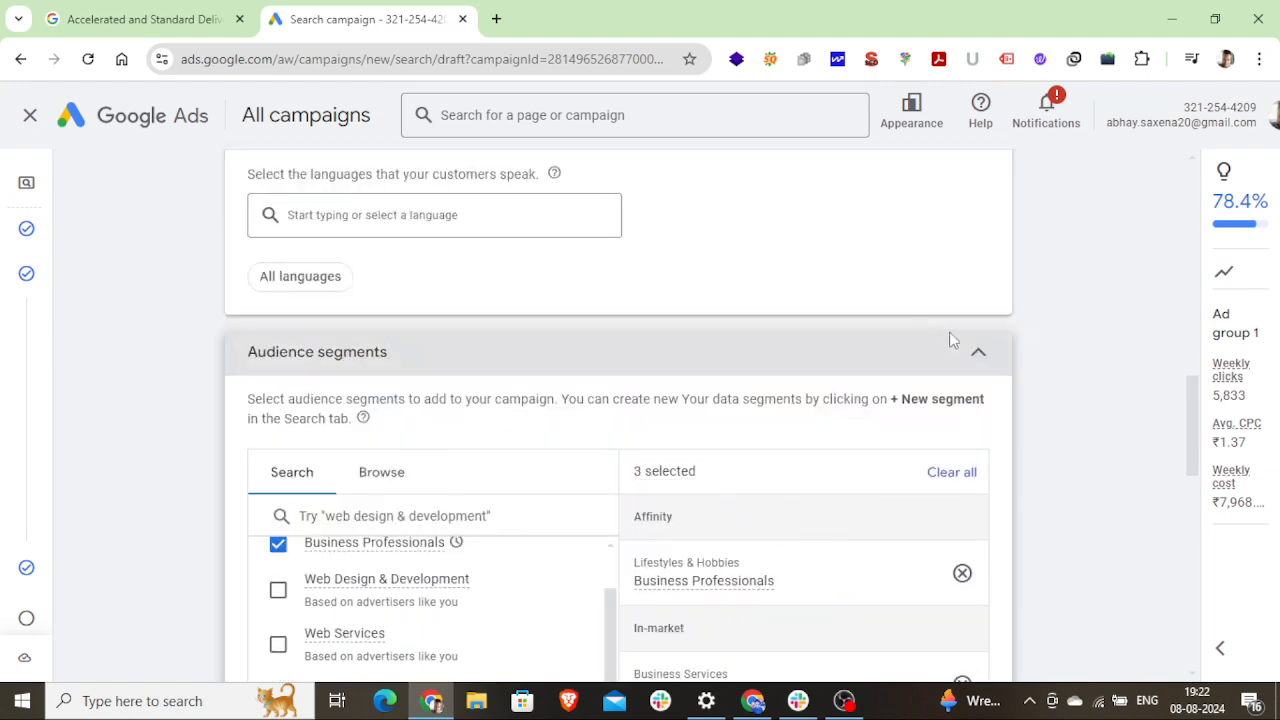
pyautogui.scroll(-1, 600, 445)
pyautogui.scroll(-7, 505, 445)
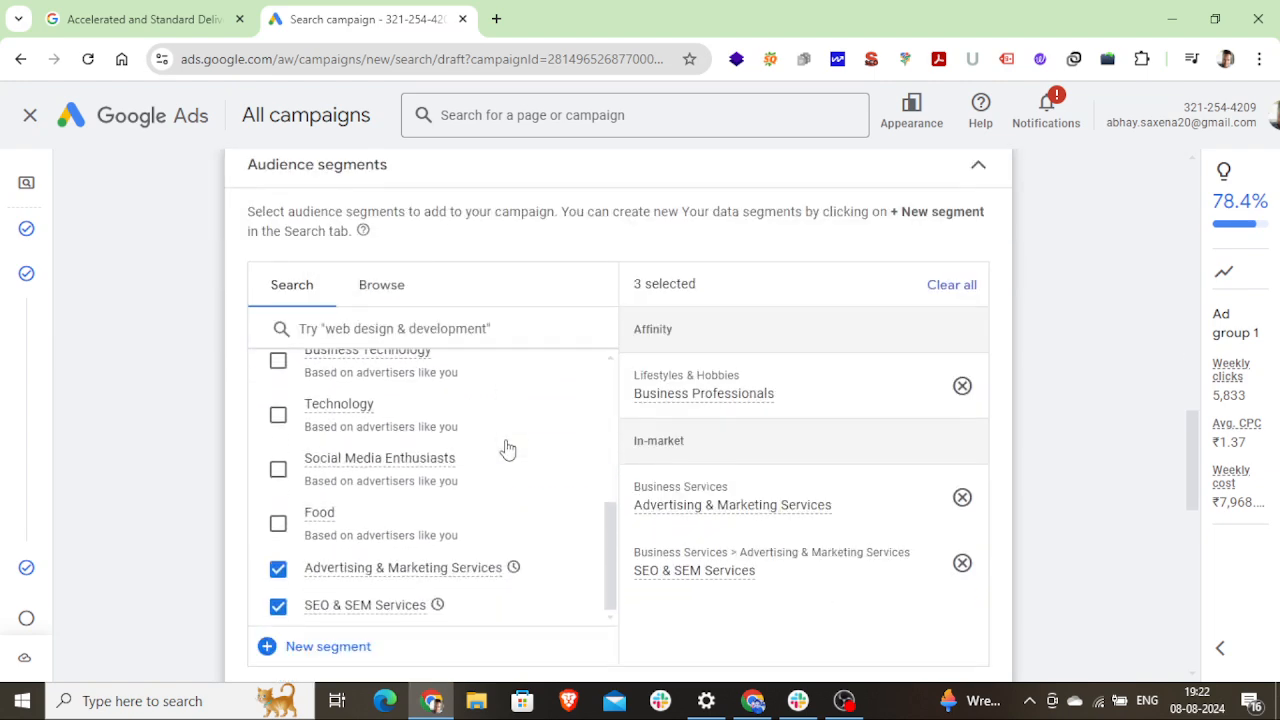
pyautogui.scroll(2, 600, 398)
pyautogui.scroll(9, 598, 398)
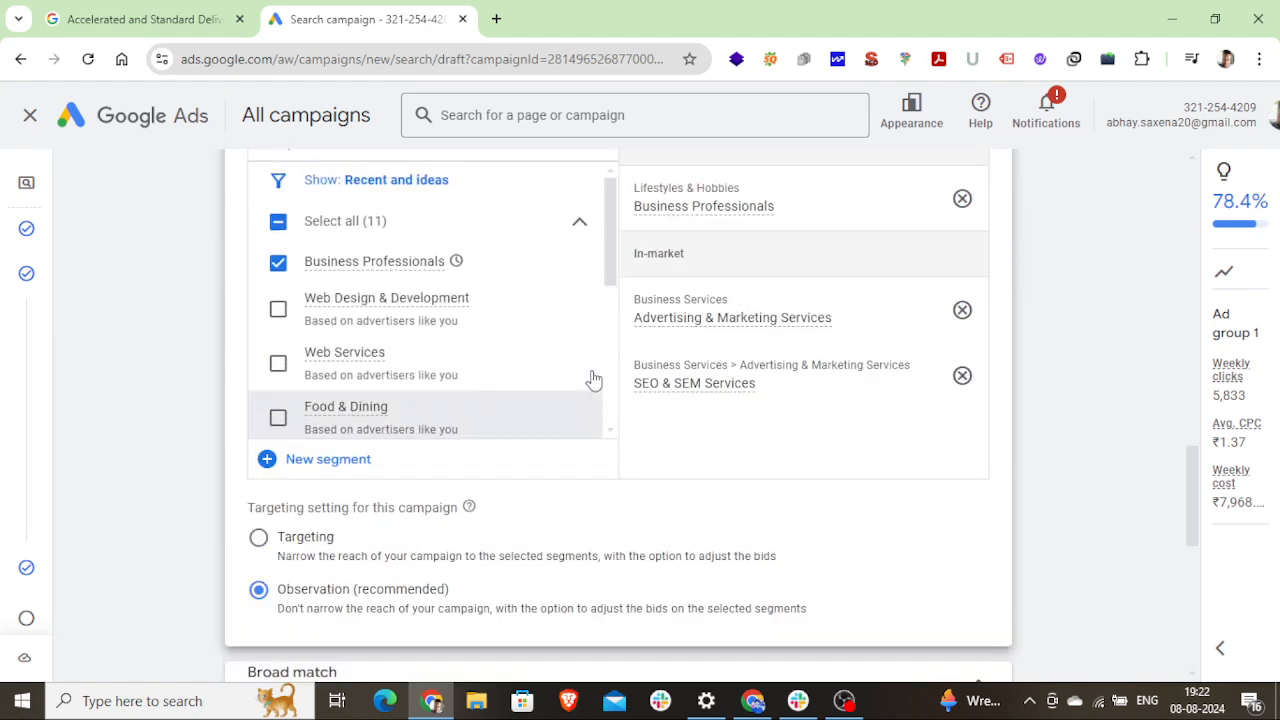
# - Review the audience targeting setting along with the broad match keyword and automatically created assets options
pyautogui.scroll(-5, 593, 378)
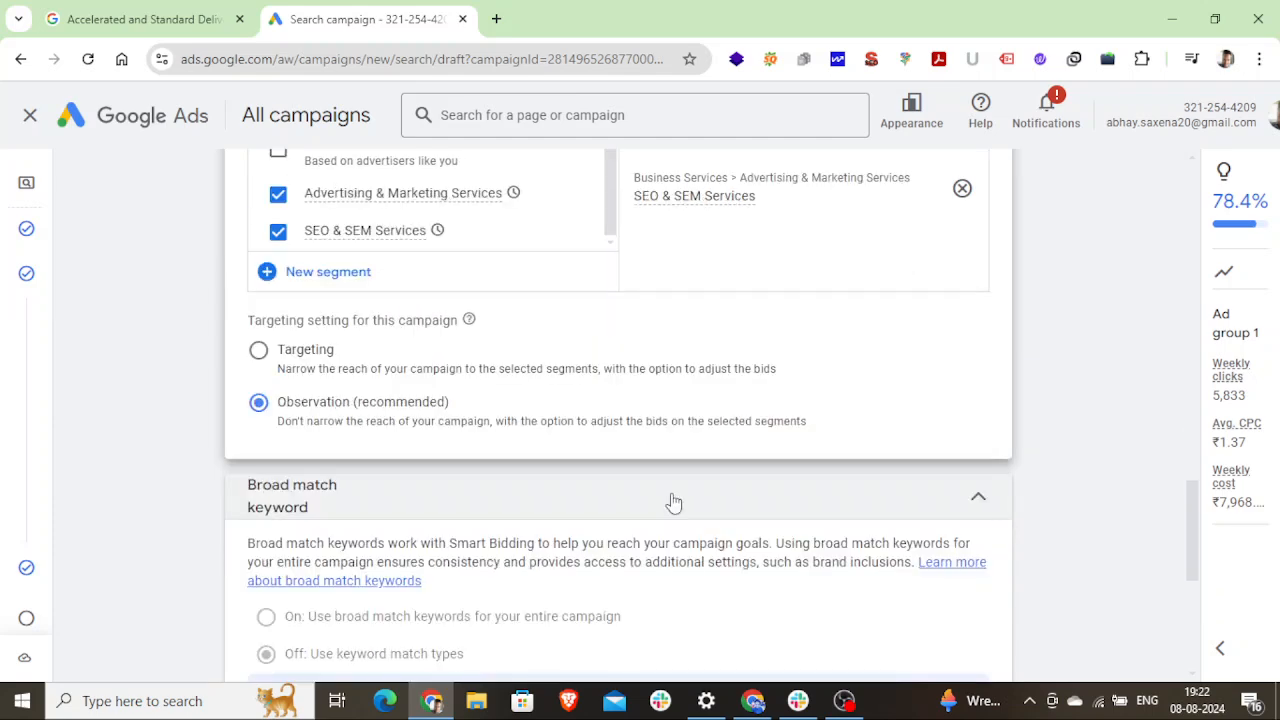
pyautogui.scroll(-2, 310, 520)
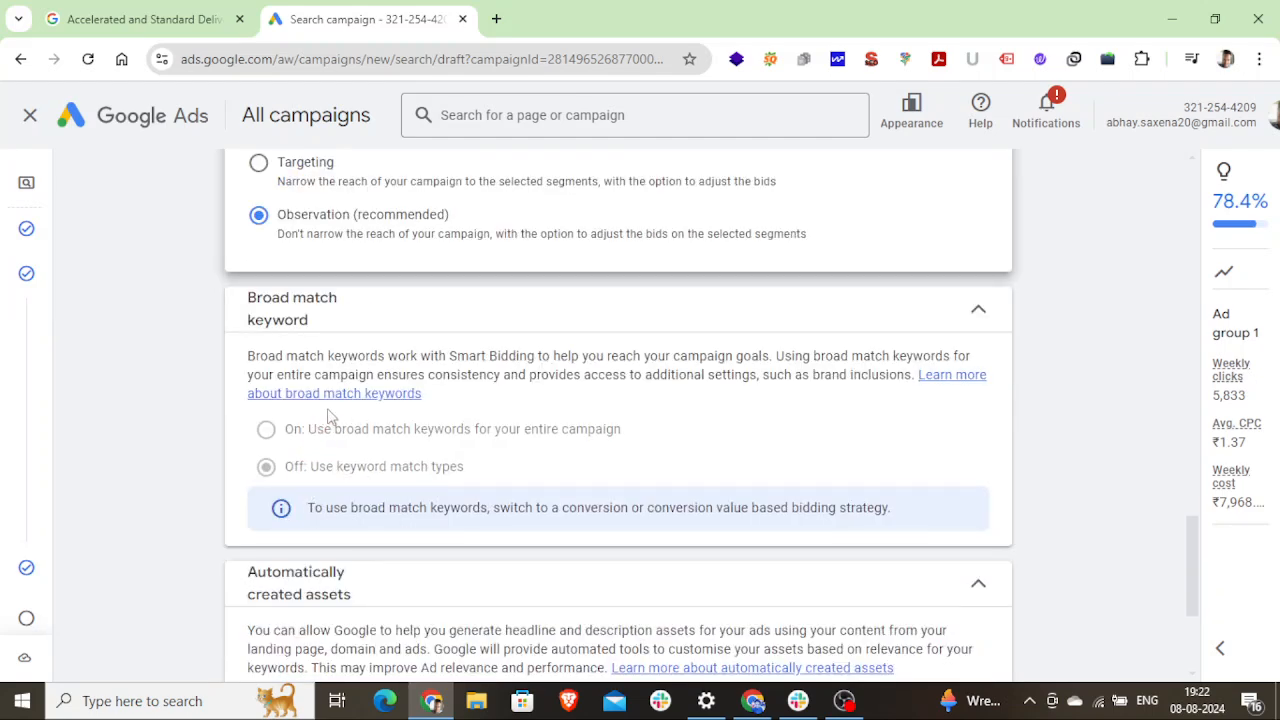
pyautogui.scroll(-1, 335, 399)
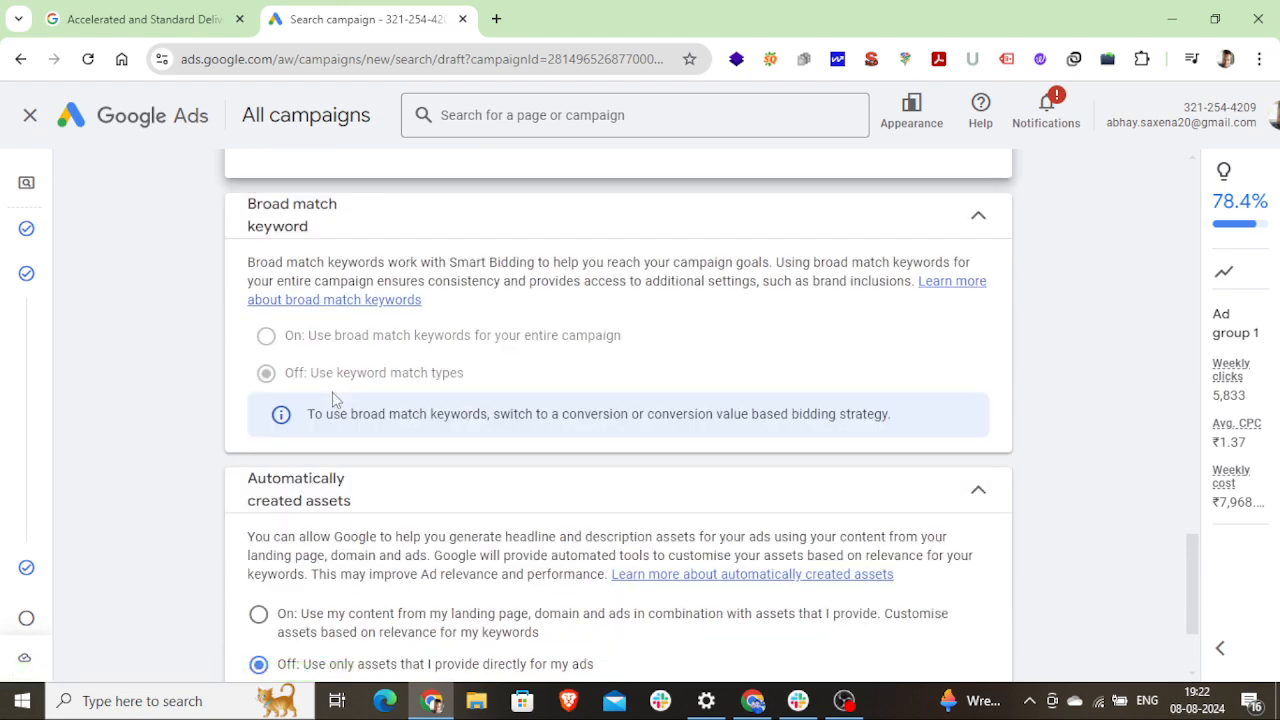
pyautogui.scroll(-1, 335, 399)
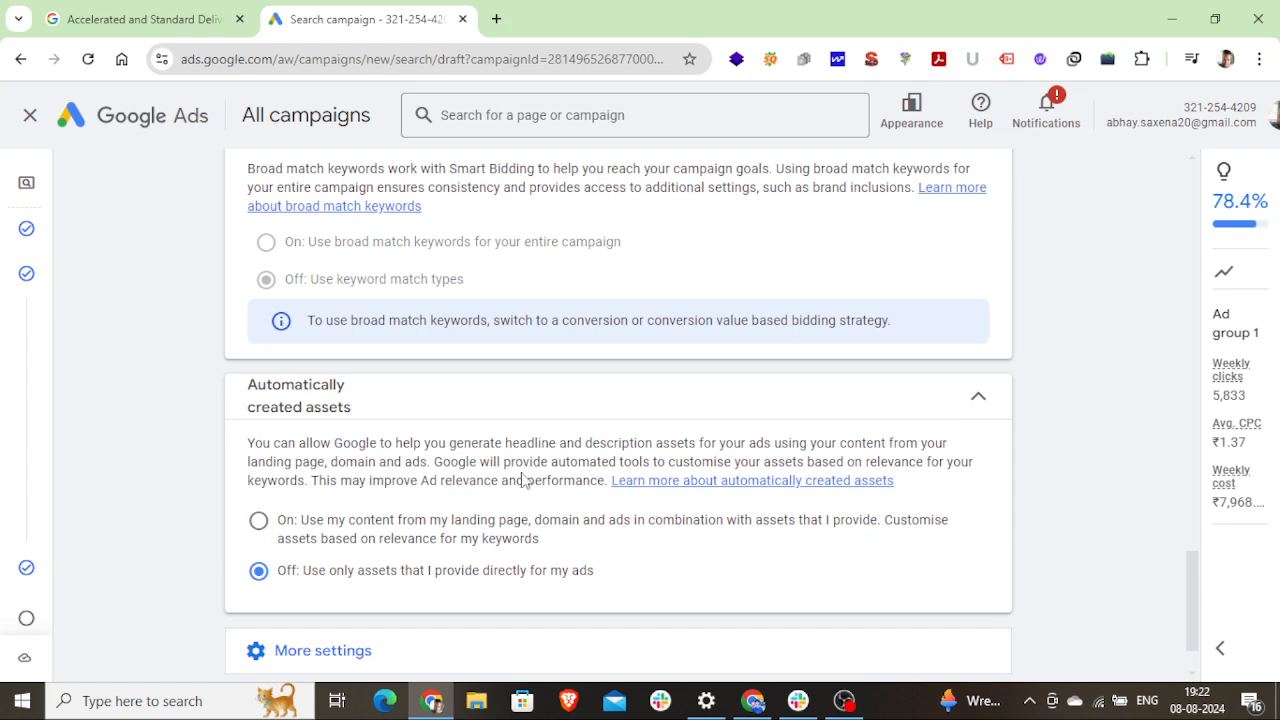
# - Recheck the audience segments, languages and locations, ending at the field for including or excluding a location
pyautogui.scroll(5, 522, 478)
pyautogui.scroll(5, 520, 480)
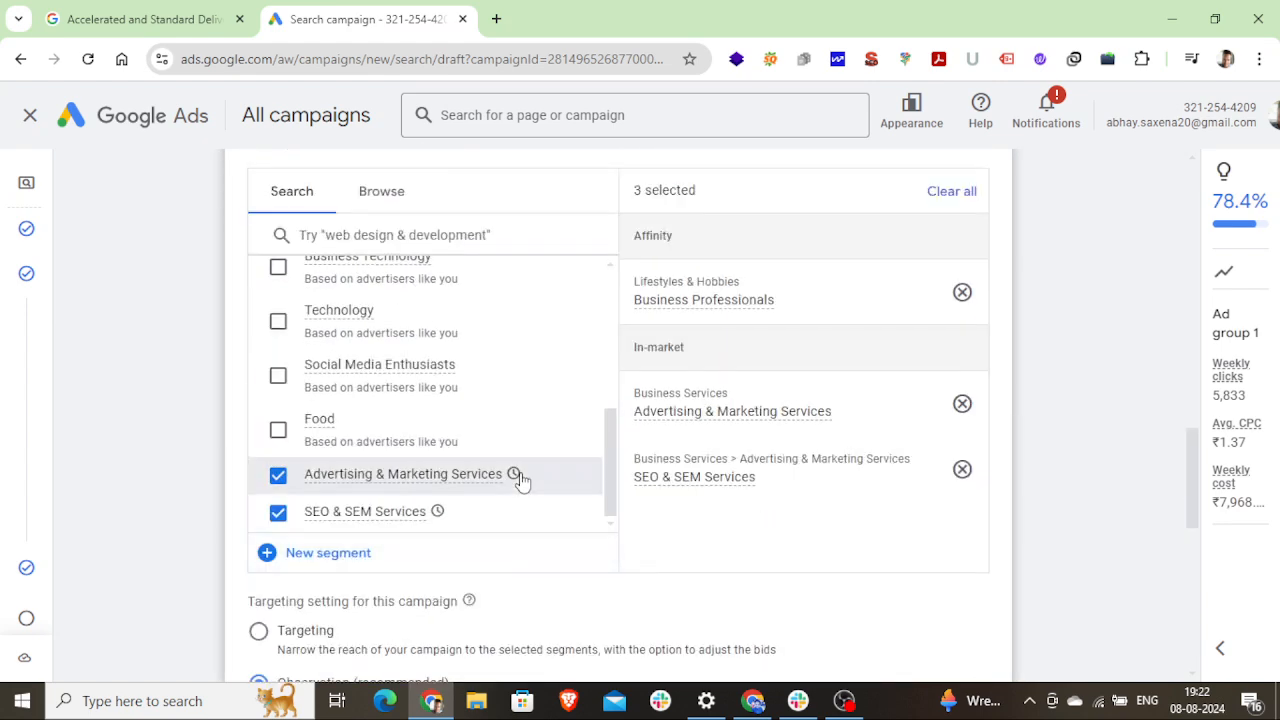
pyautogui.scroll(5, 522, 480)
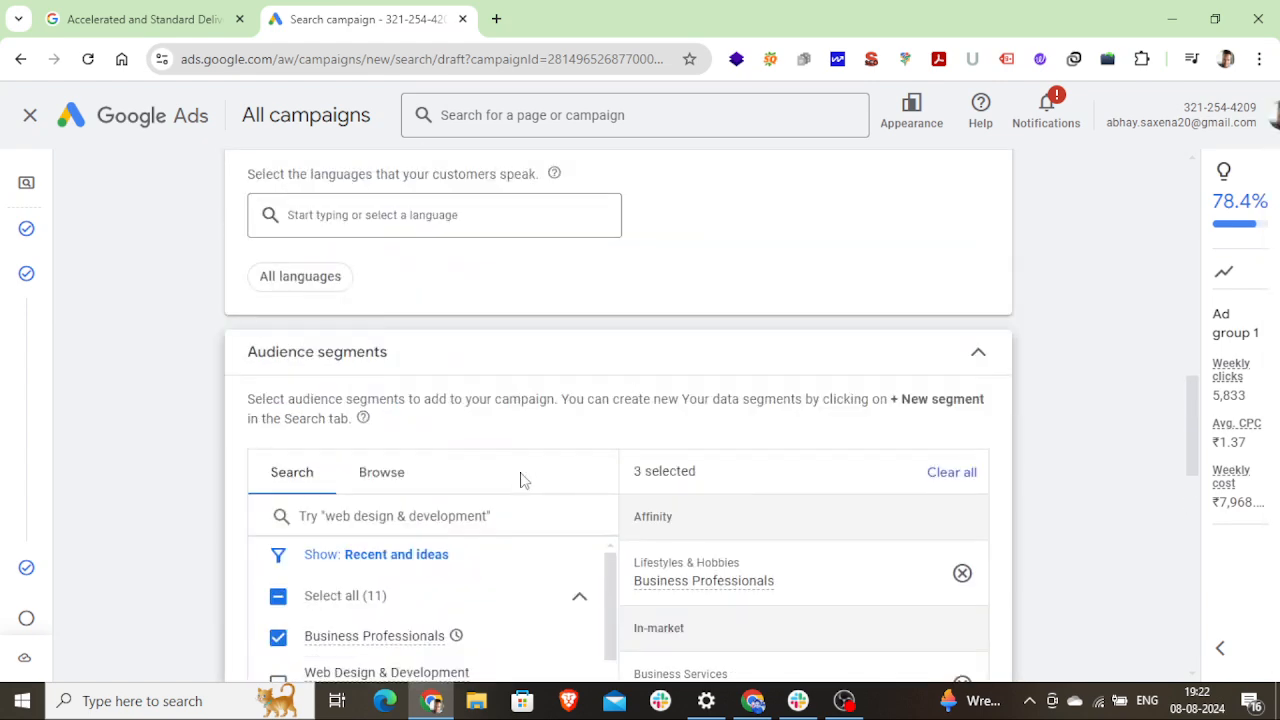
pyautogui.scroll(2, 551, 546)
pyautogui.scroll(1, 551, 546)
pyautogui.scroll(-3, 551, 546)
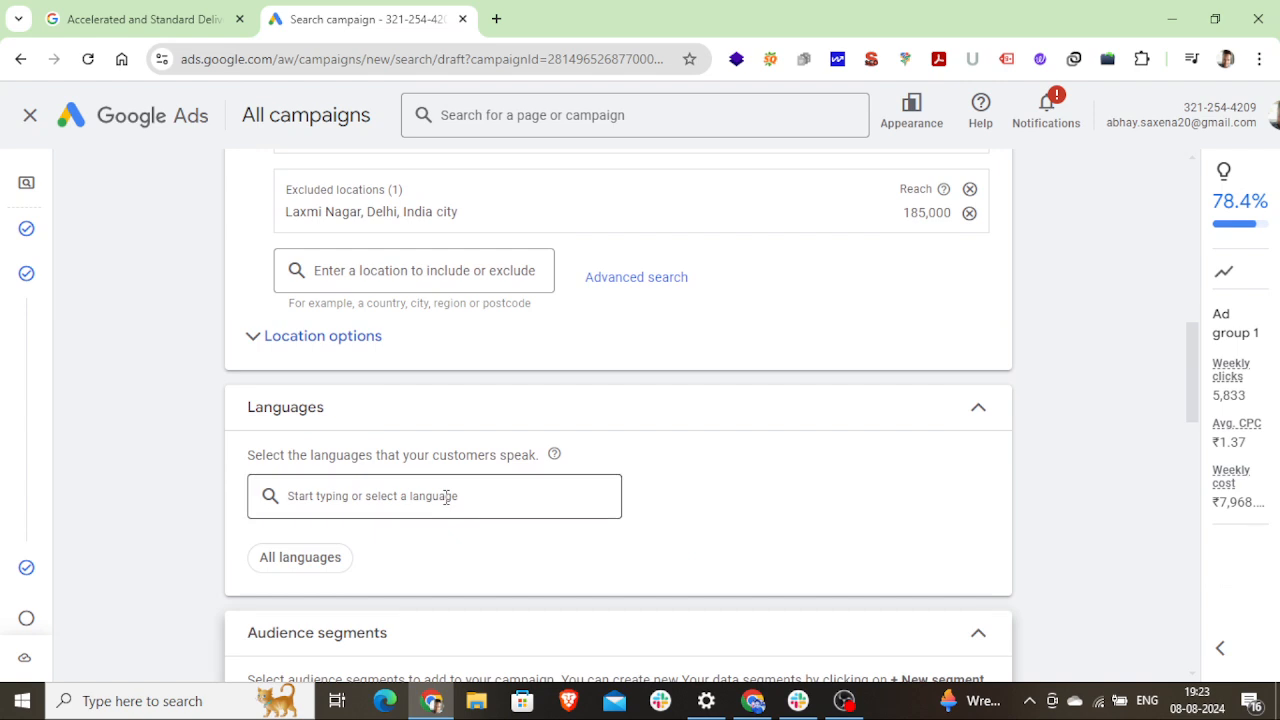
pyautogui.scroll(-8, 447, 500)
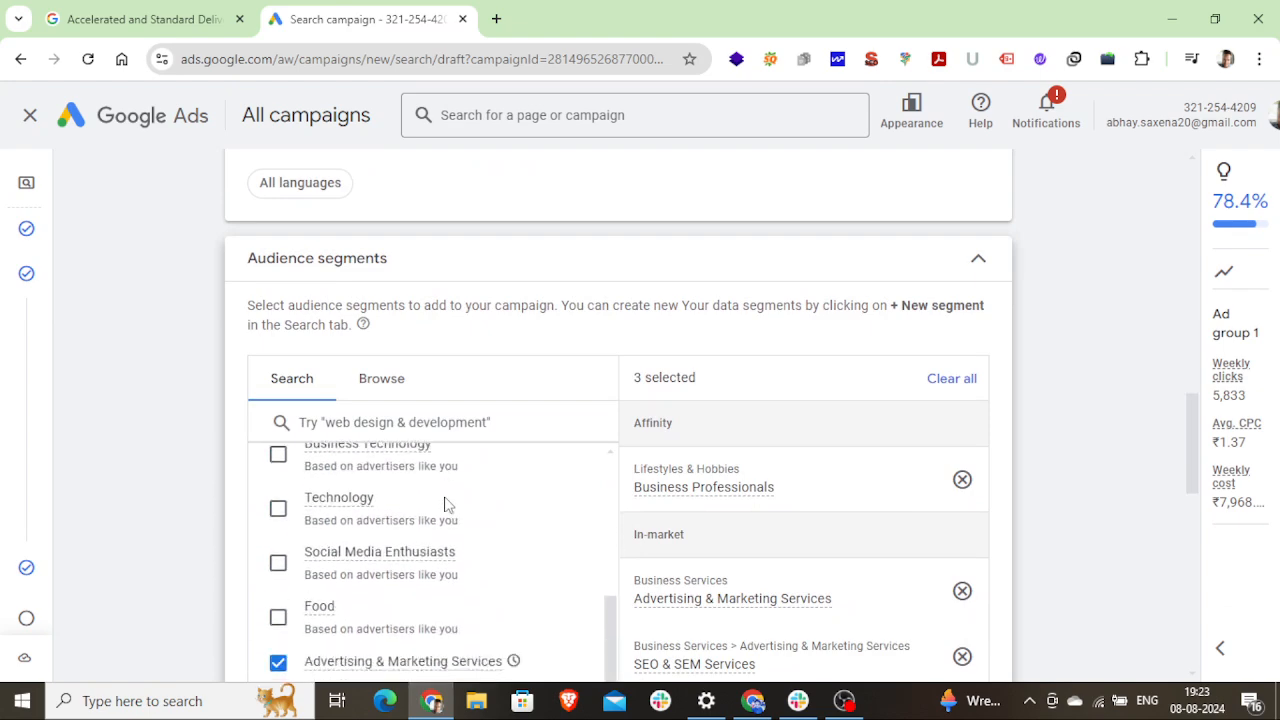
pyautogui.scroll(-4, 447, 505)
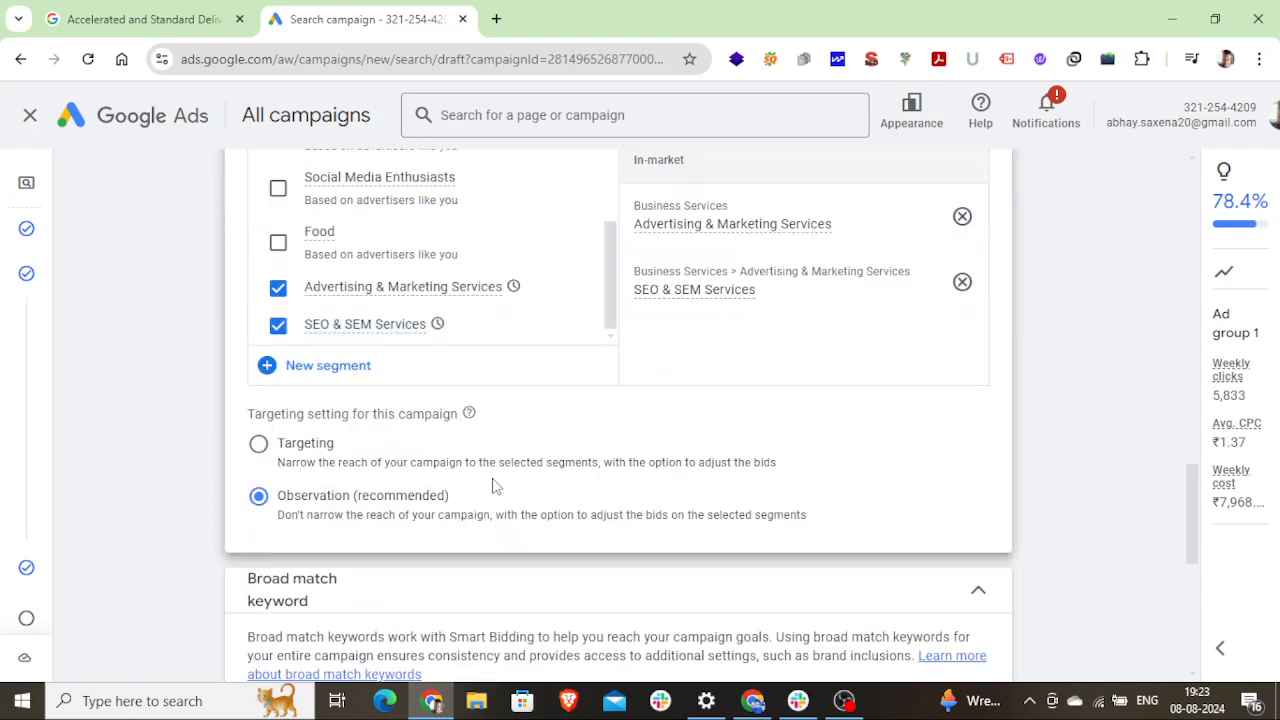
pyautogui.scroll(-2, 505, 458)
pyautogui.scroll(10, 486, 540)
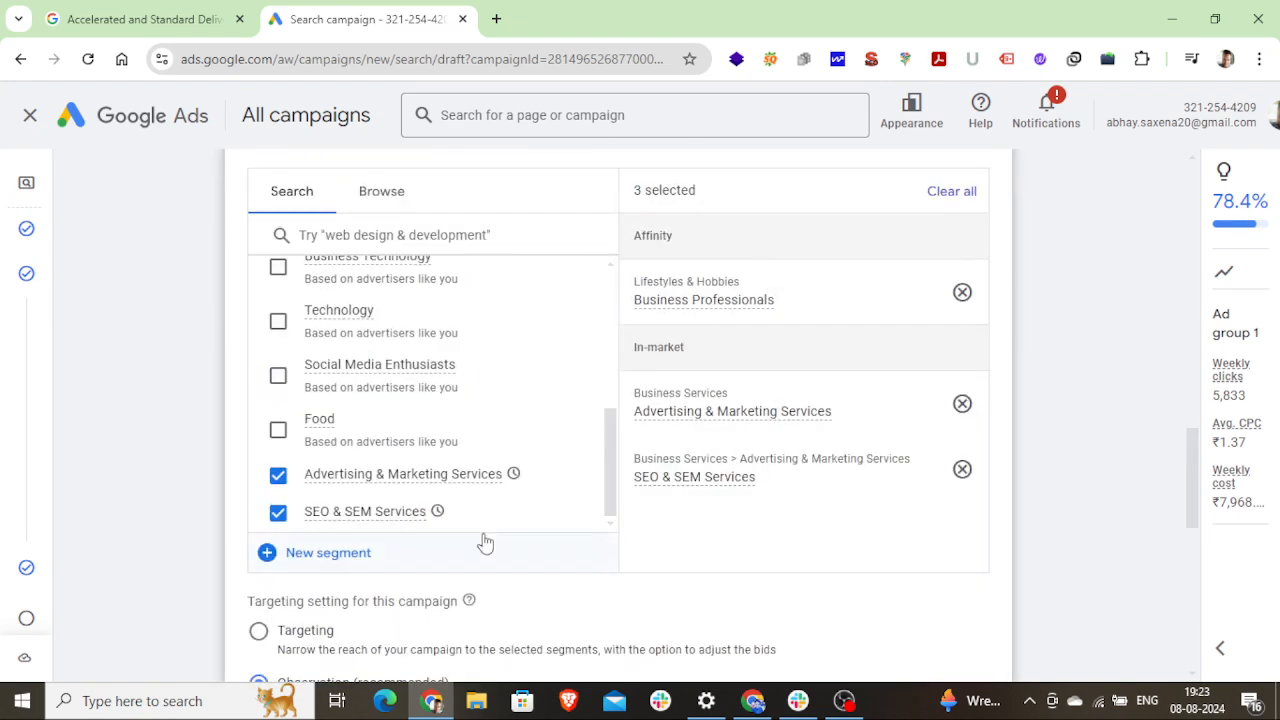
pyautogui.scroll(4, 626, 519)
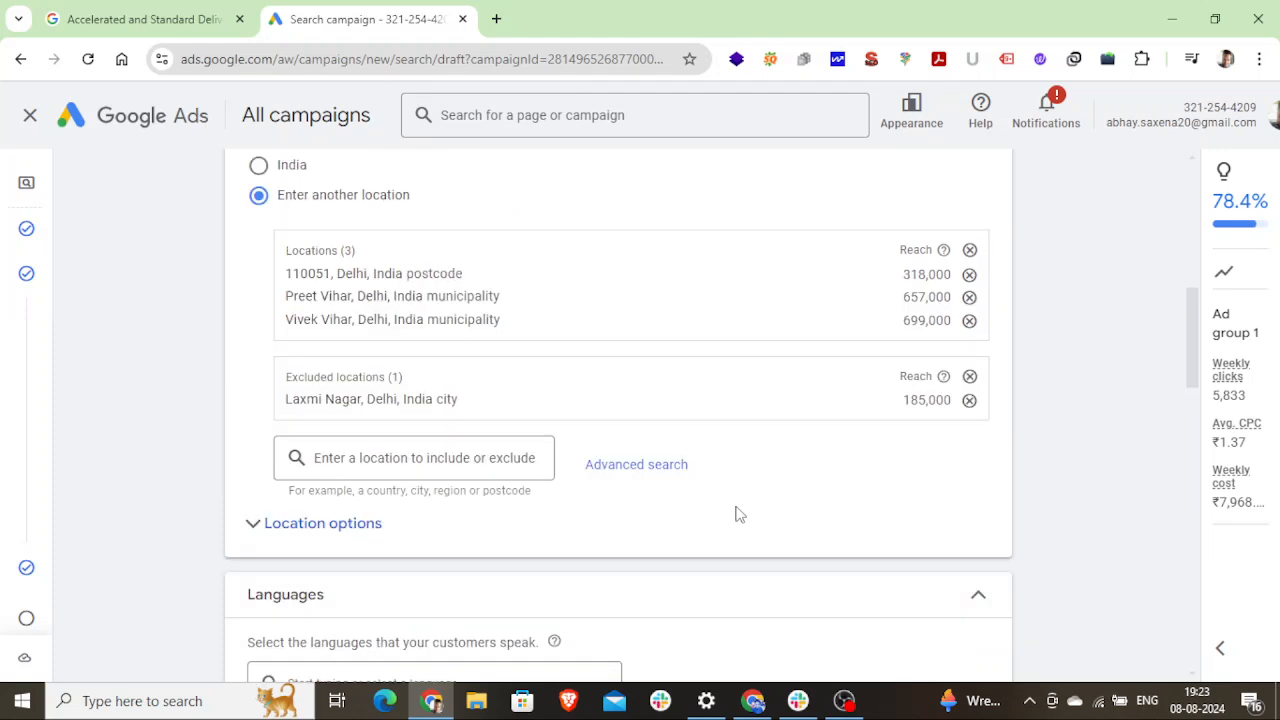
pyautogui.click(376, 464)
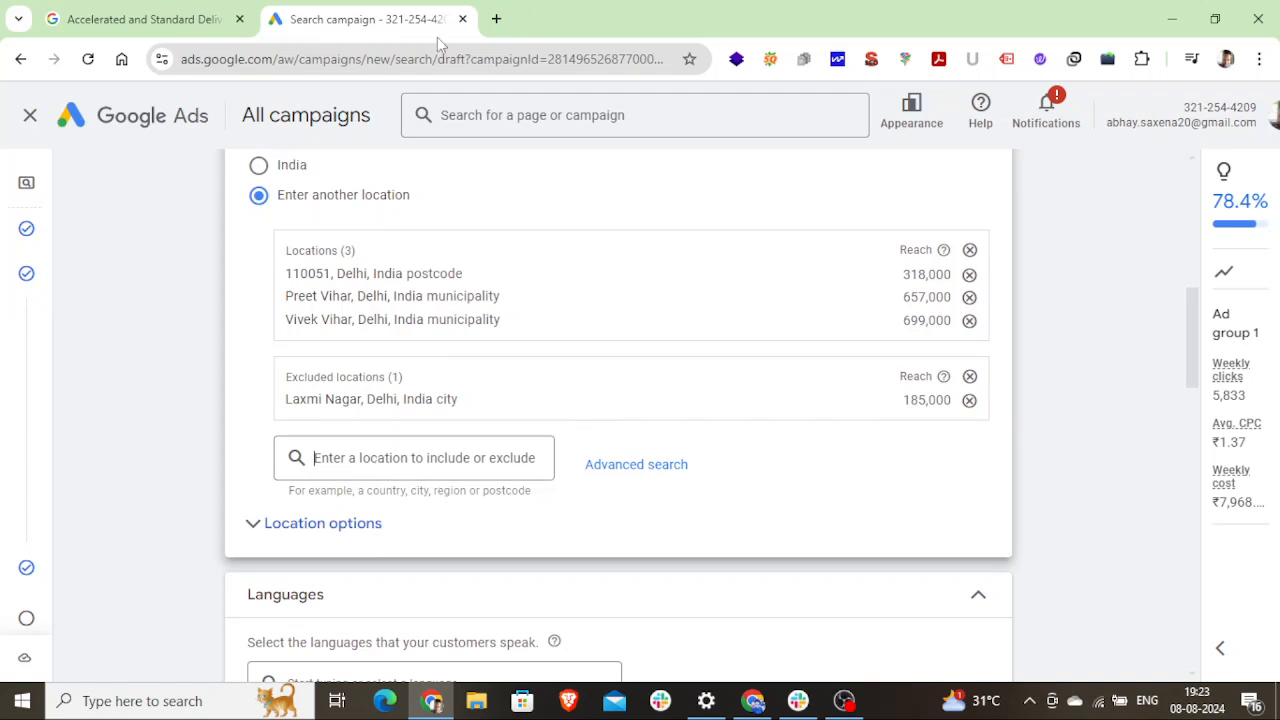
# - Switch to the open Google search results page and replace the existing query with a web search for "Google"
pyautogui.click(146, 17)
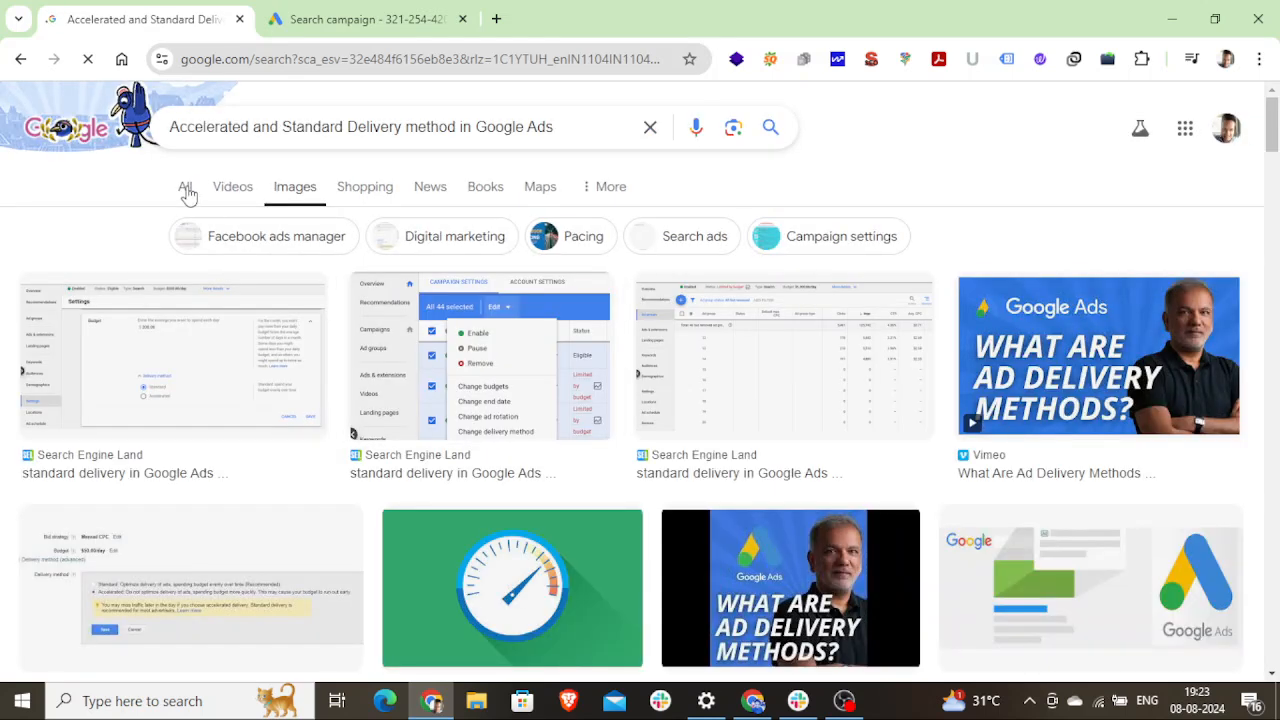
pyautogui.click(186, 190)
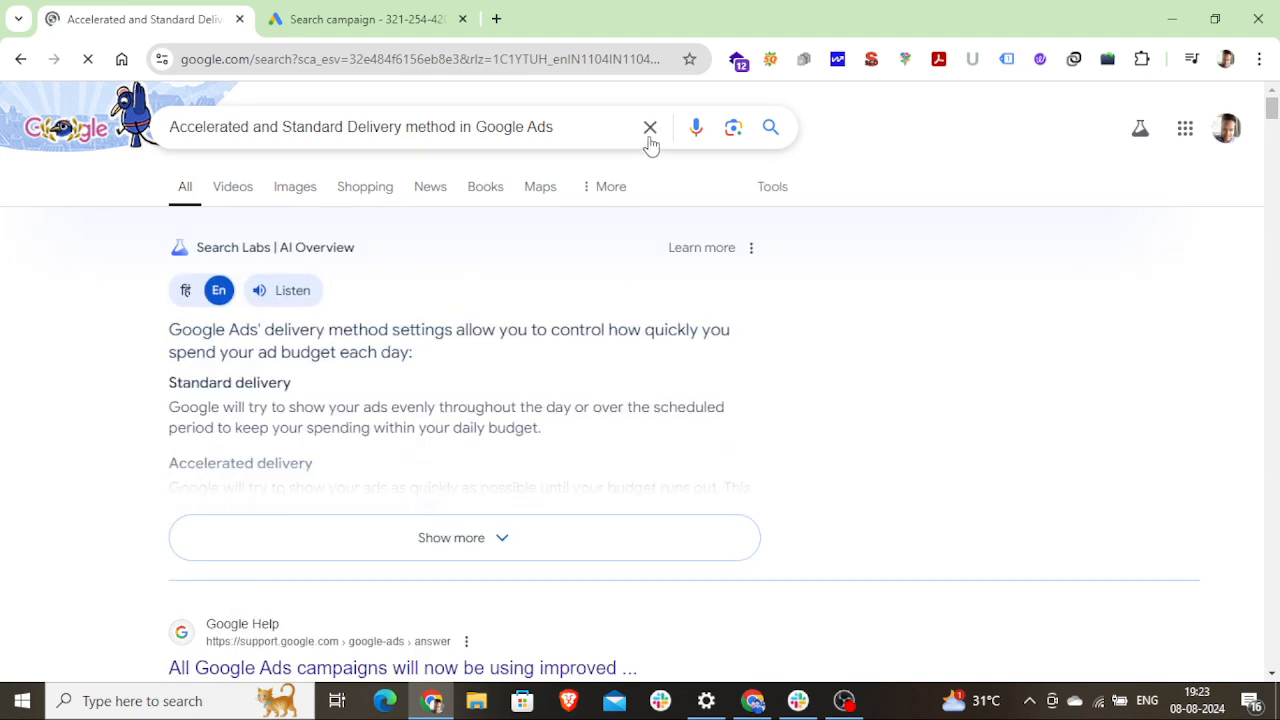
pyautogui.click(650, 130)
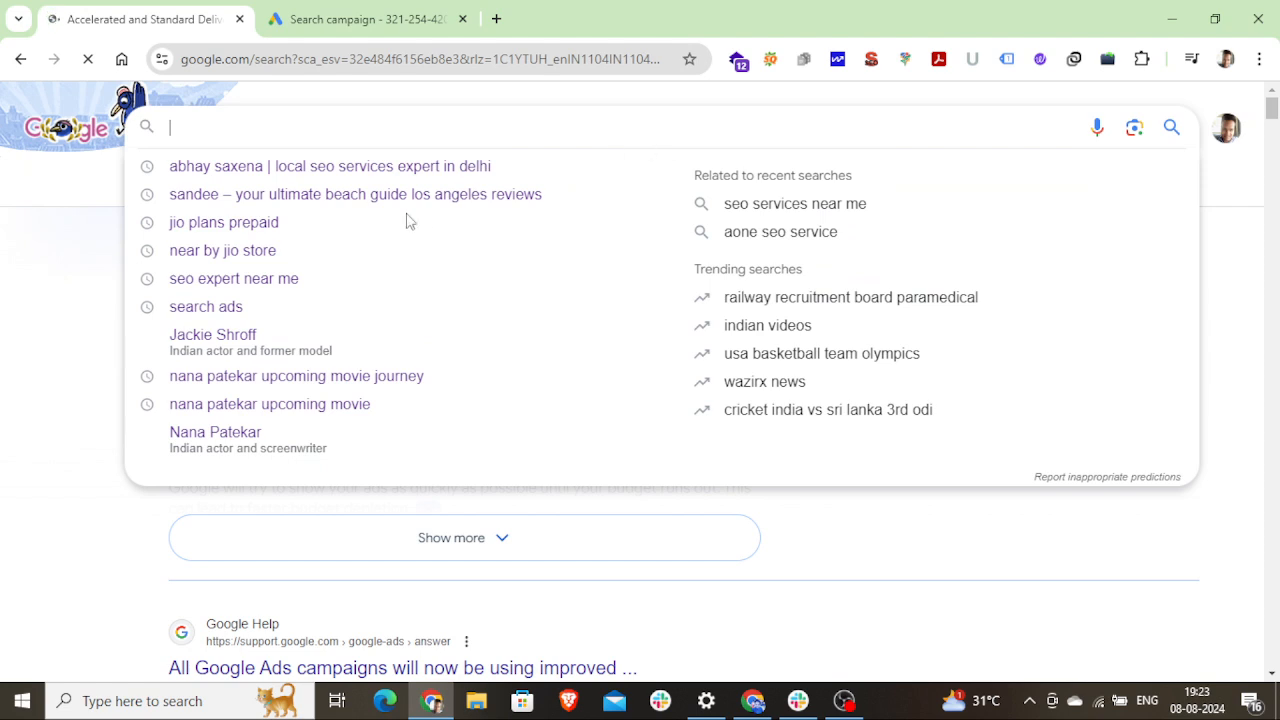
pyautogui.click(114, 393)
pyautogui.click(304, 141)
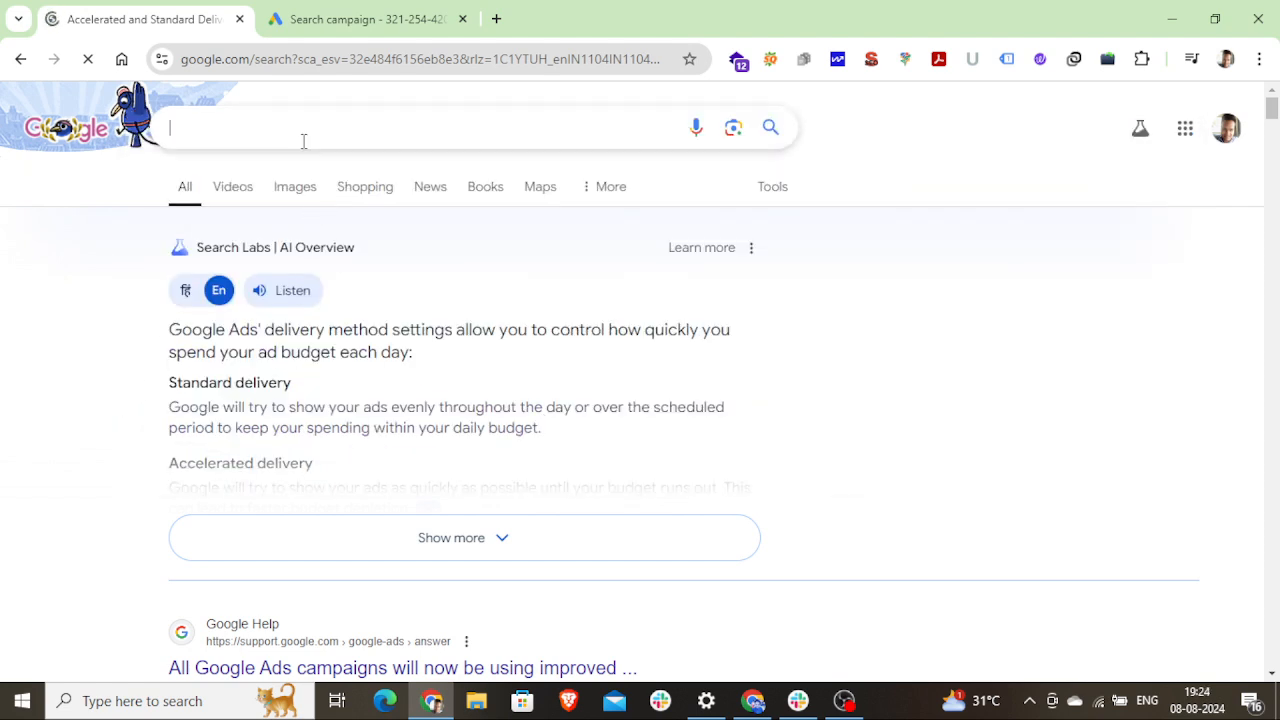
pyautogui.write('G')
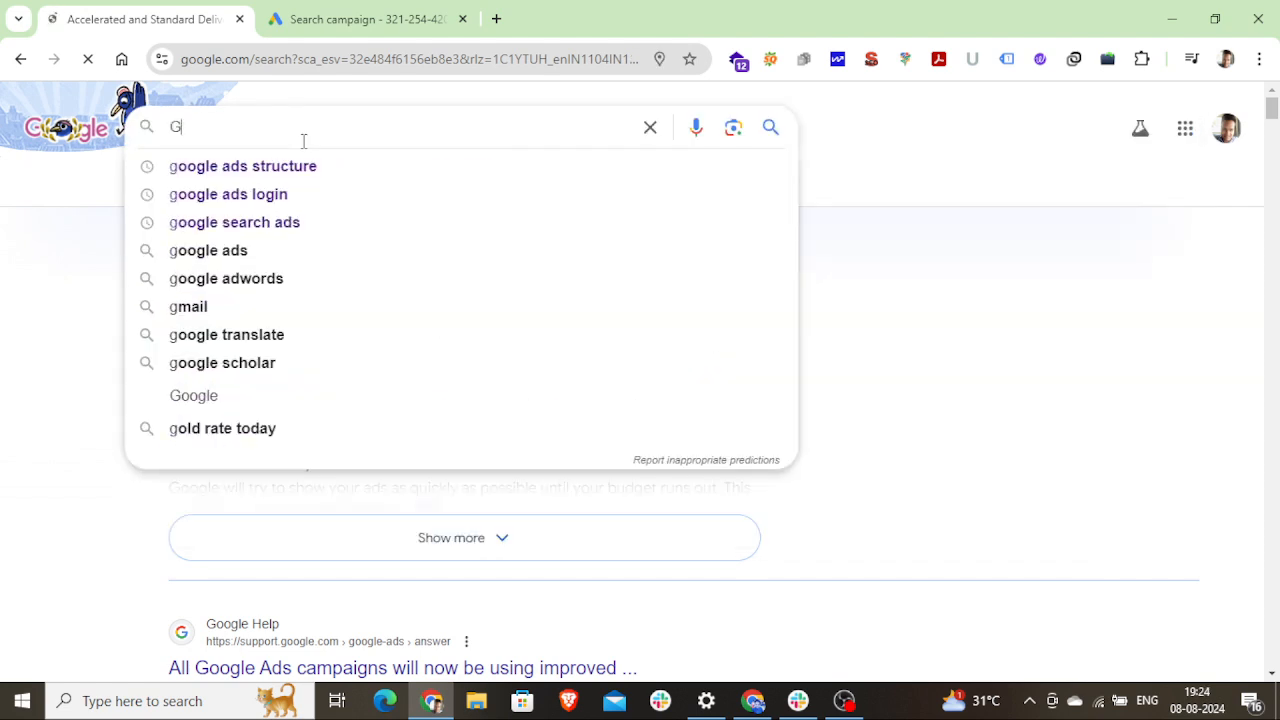
pyautogui.write('oogle')
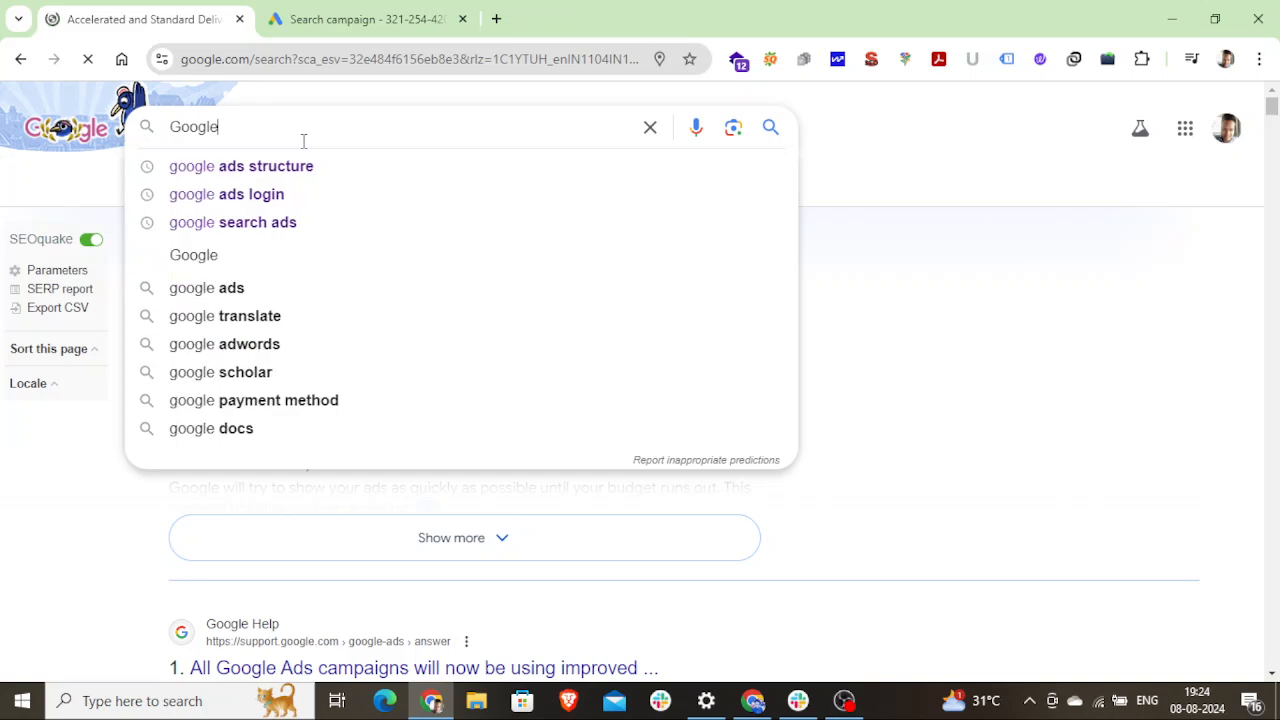
pyautogui.press('Return')
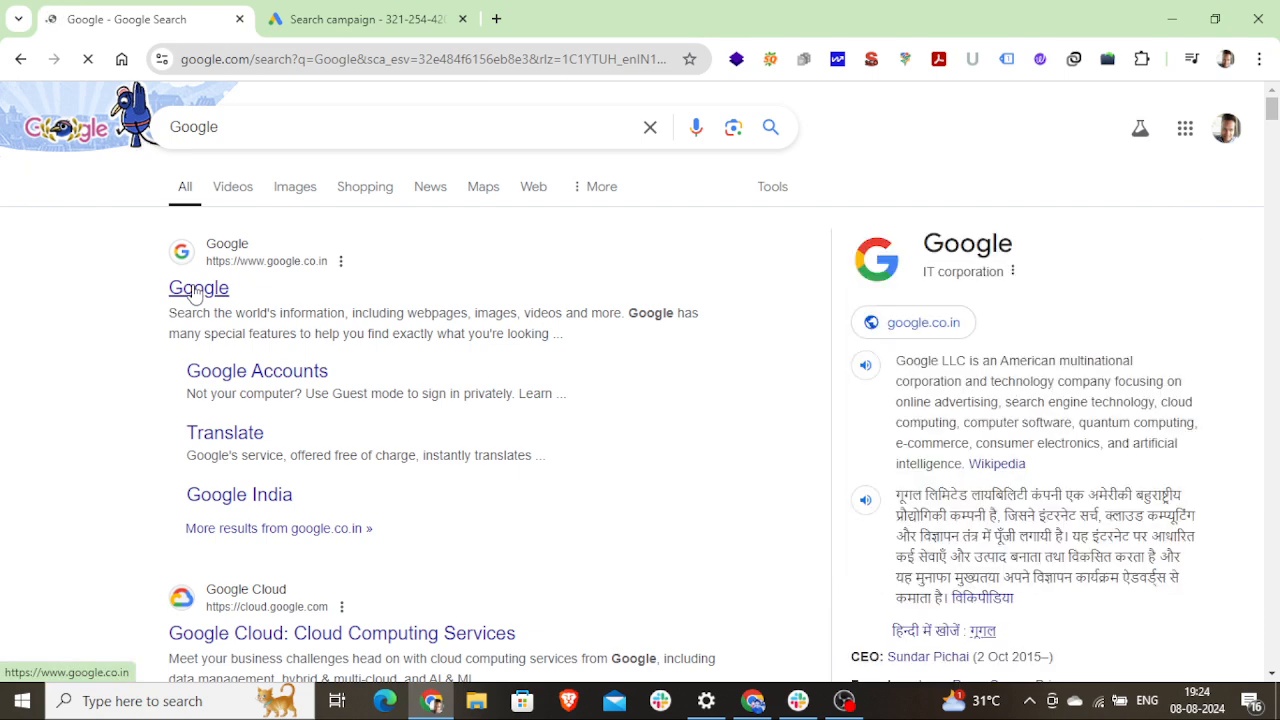
# - Open the google.co.in homepage from the search results and decline the storage clean-up offer
pyautogui.click(196, 290)
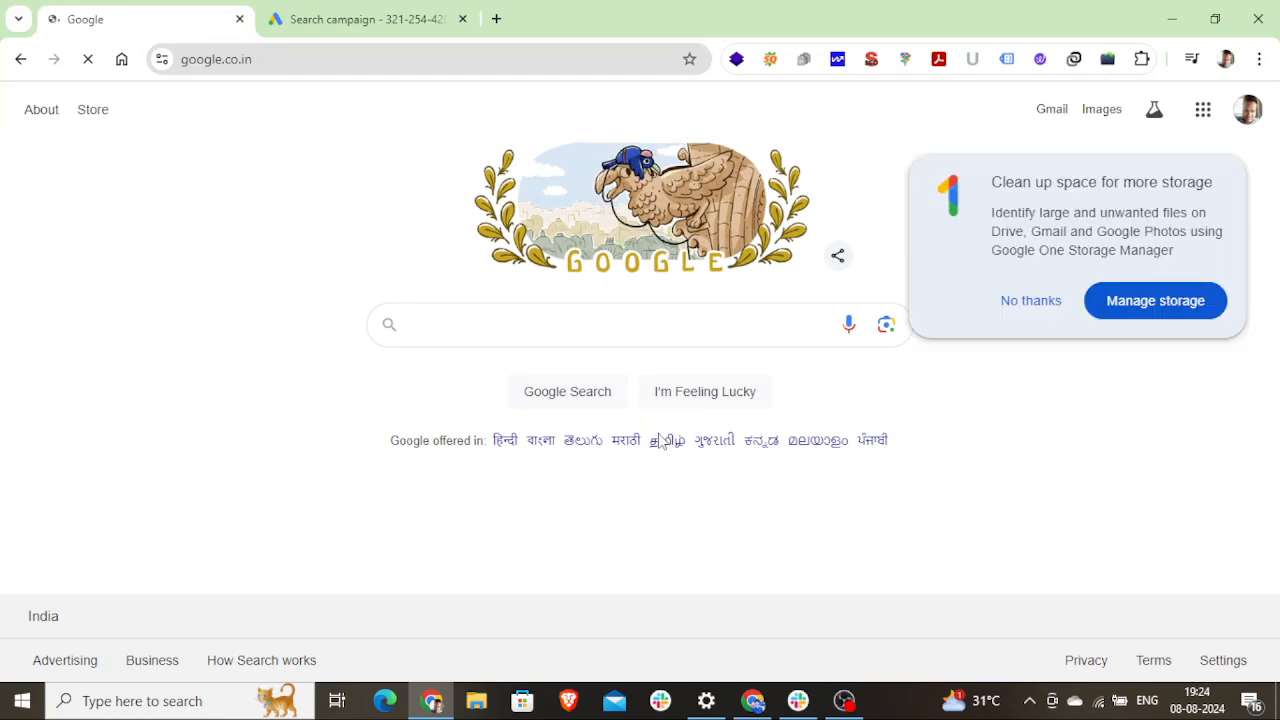
pyautogui.click(1030, 304)
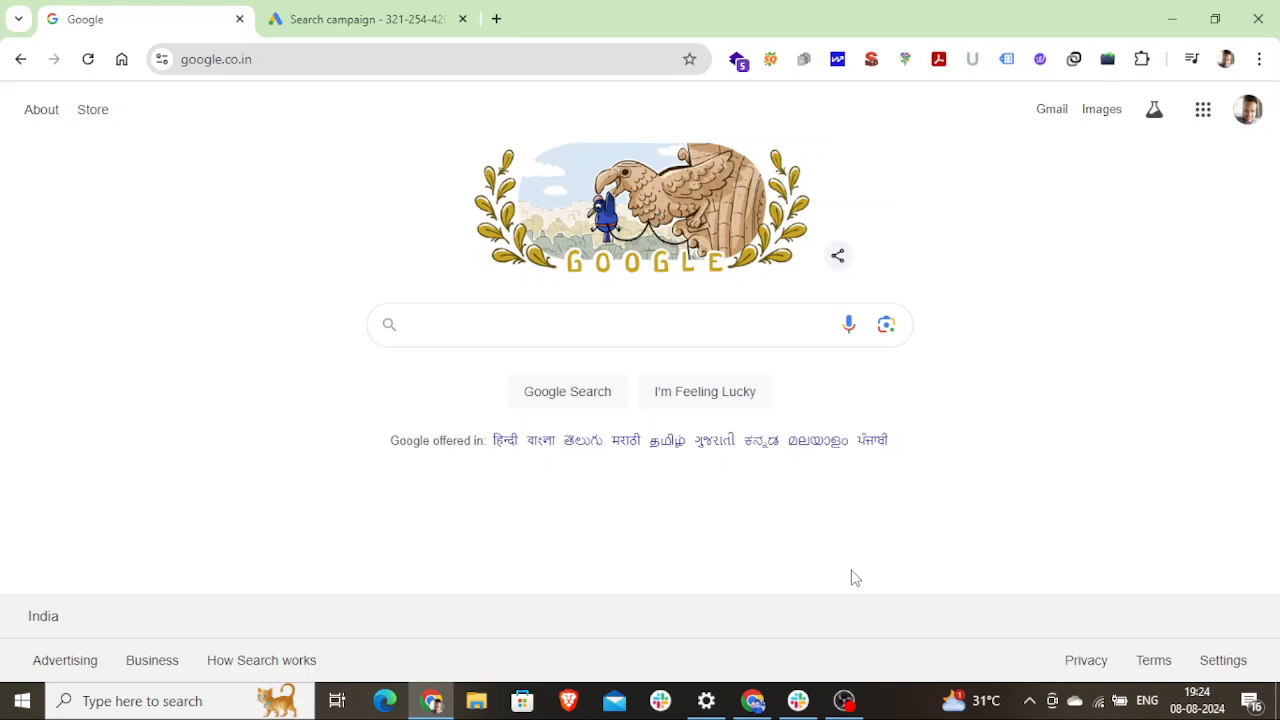
# - Switch the Google homepage language to Bengali and run a web search for "seo"
pyautogui.click(542, 448)
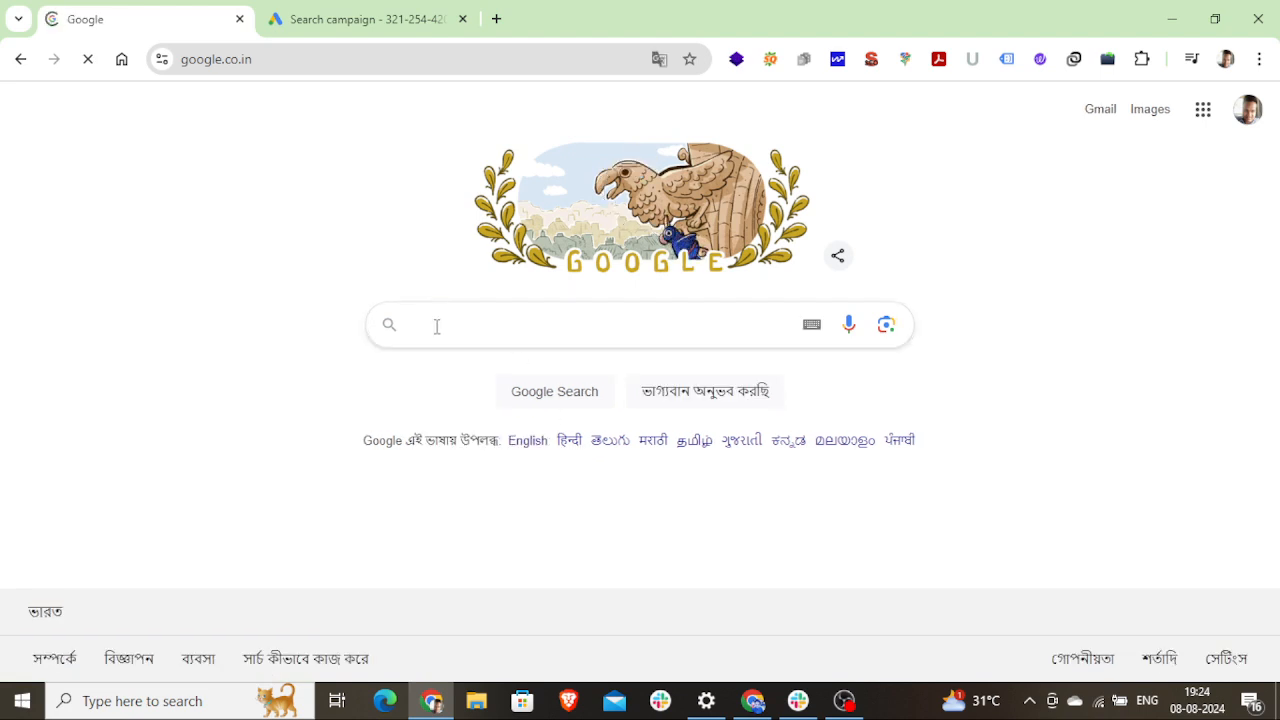
pyautogui.write('seo')
pyautogui.press('Return')
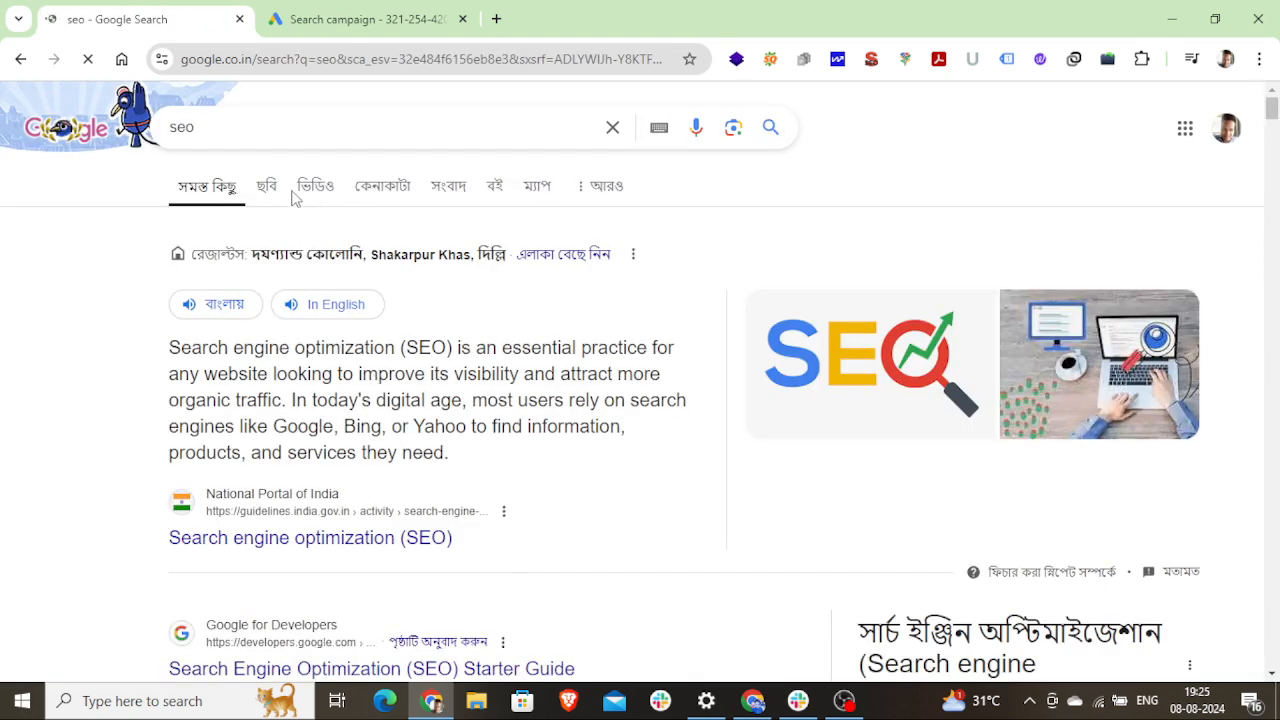
# - Examine the Bengali-interface results for "seo", clear the query and return to the Google Ads campaign draft
pyautogui.scroll(-3, 446, 462)
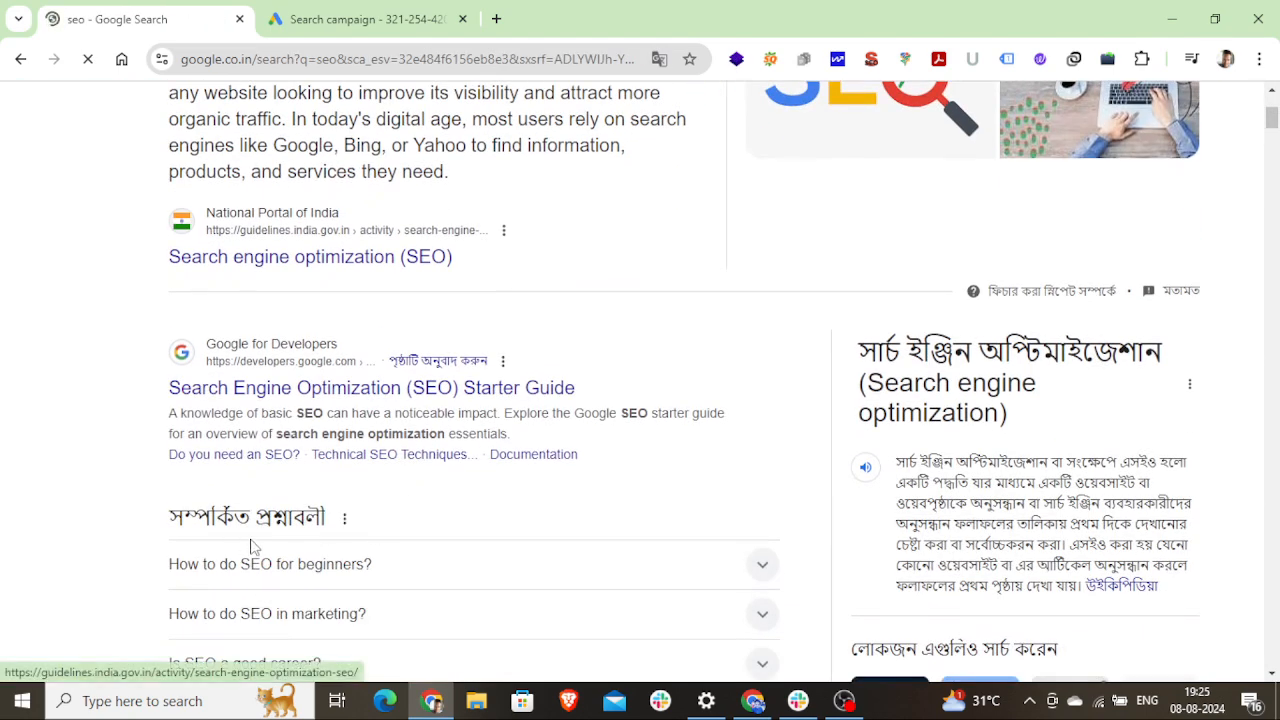
pyautogui.scroll(3, 251, 546)
pyautogui.scroll(-1, 443, 603)
pyautogui.scroll(-5, 446, 608)
pyautogui.scroll(3, 929, 220)
pyautogui.scroll(-2, 155, 437)
pyautogui.scroll(5, 155, 437)
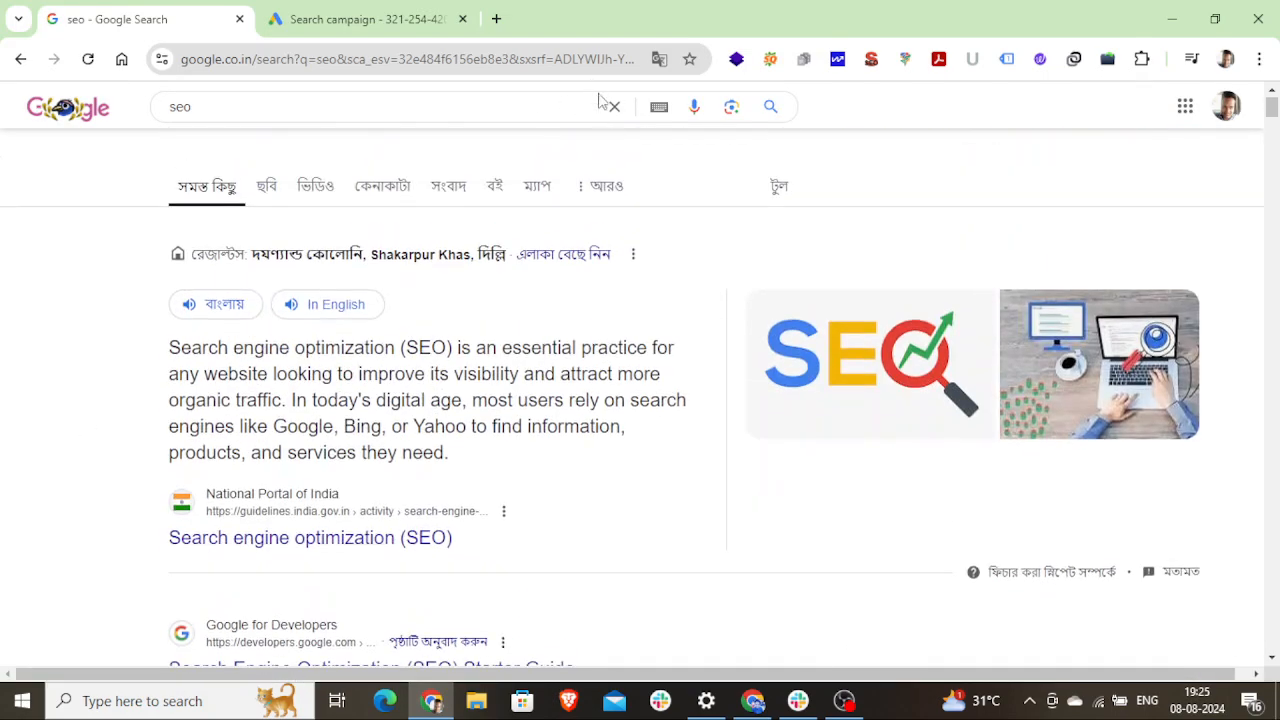
pyautogui.click(611, 129)
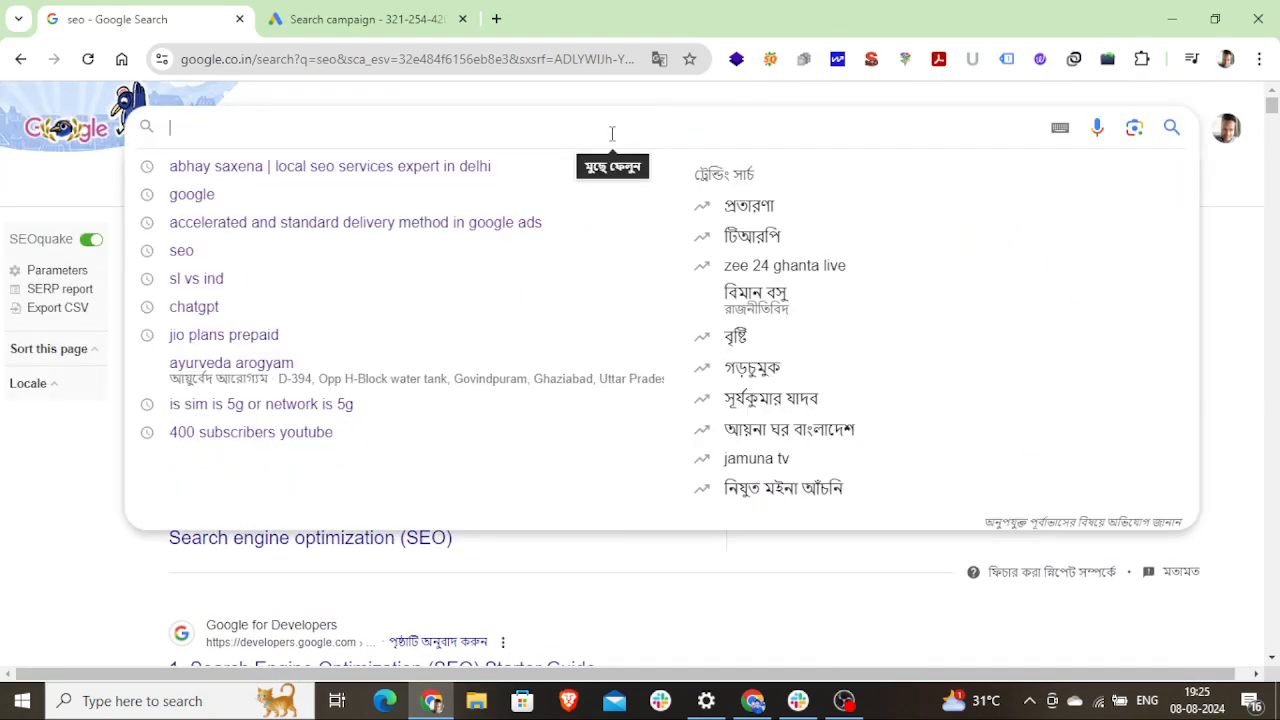
pyautogui.click(358, 21)
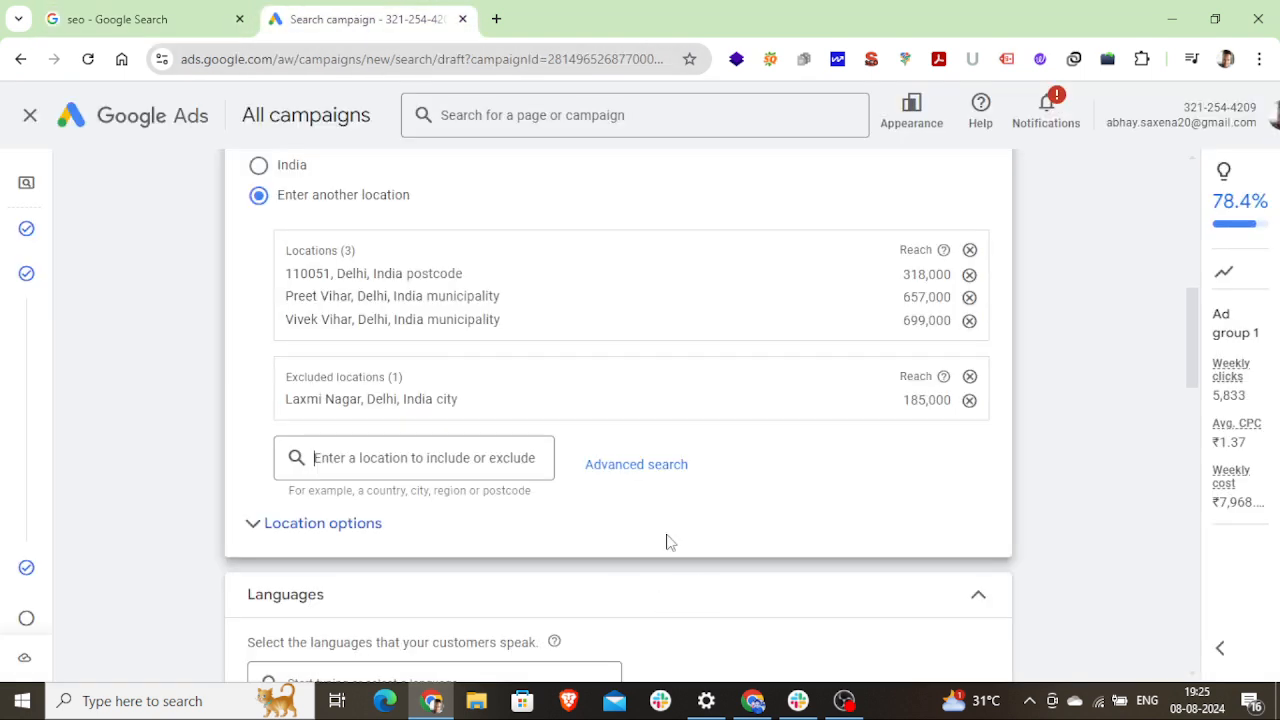
pyautogui.click(417, 455)
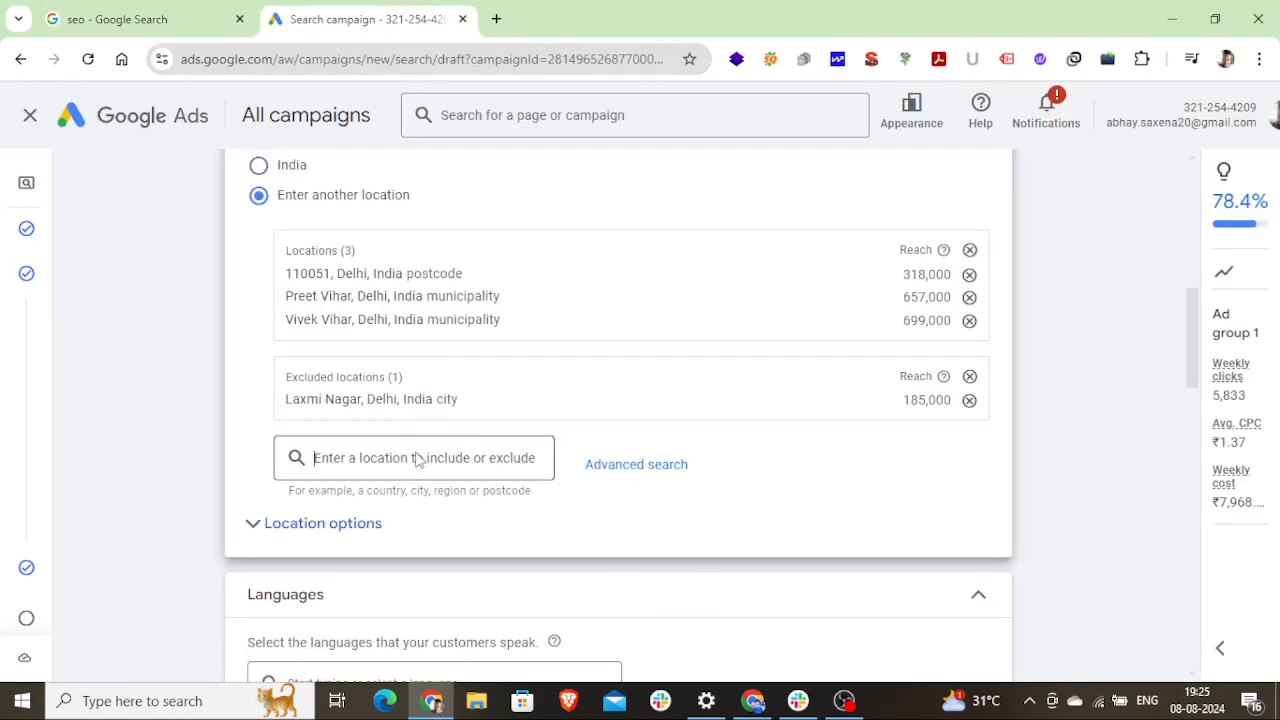
pyautogui.write('ba')
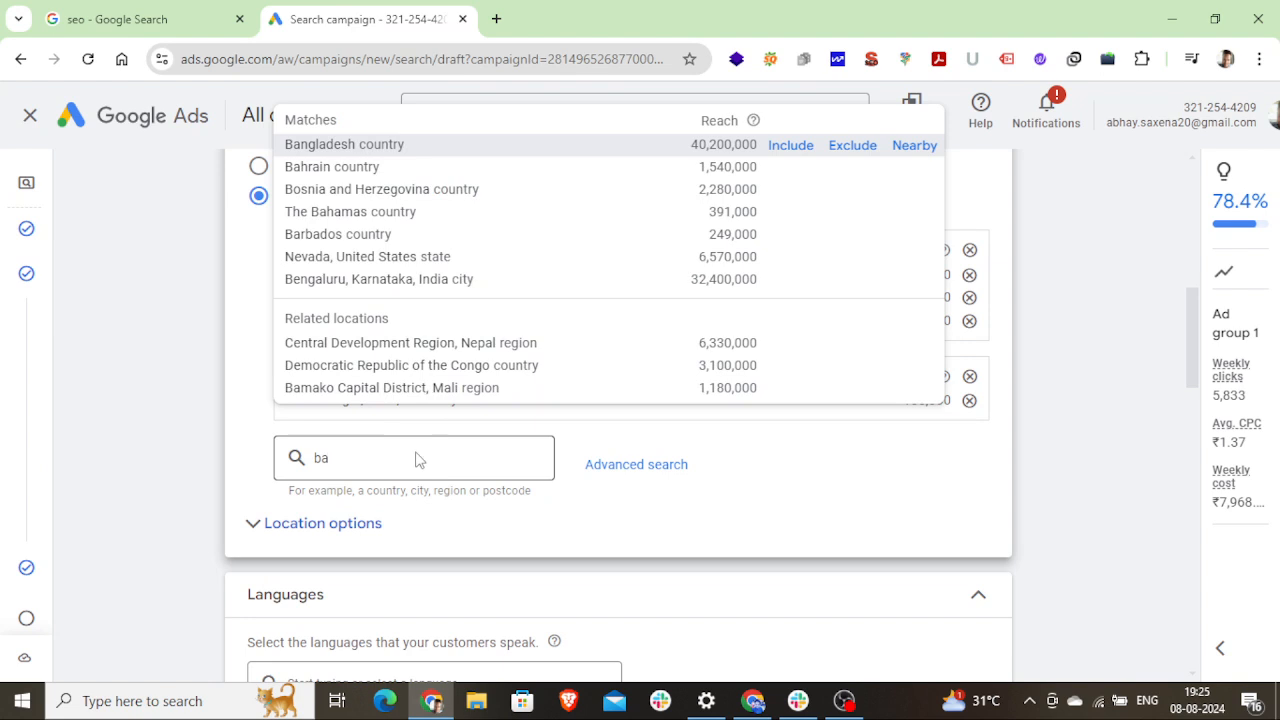
pyautogui.click(370, 548)
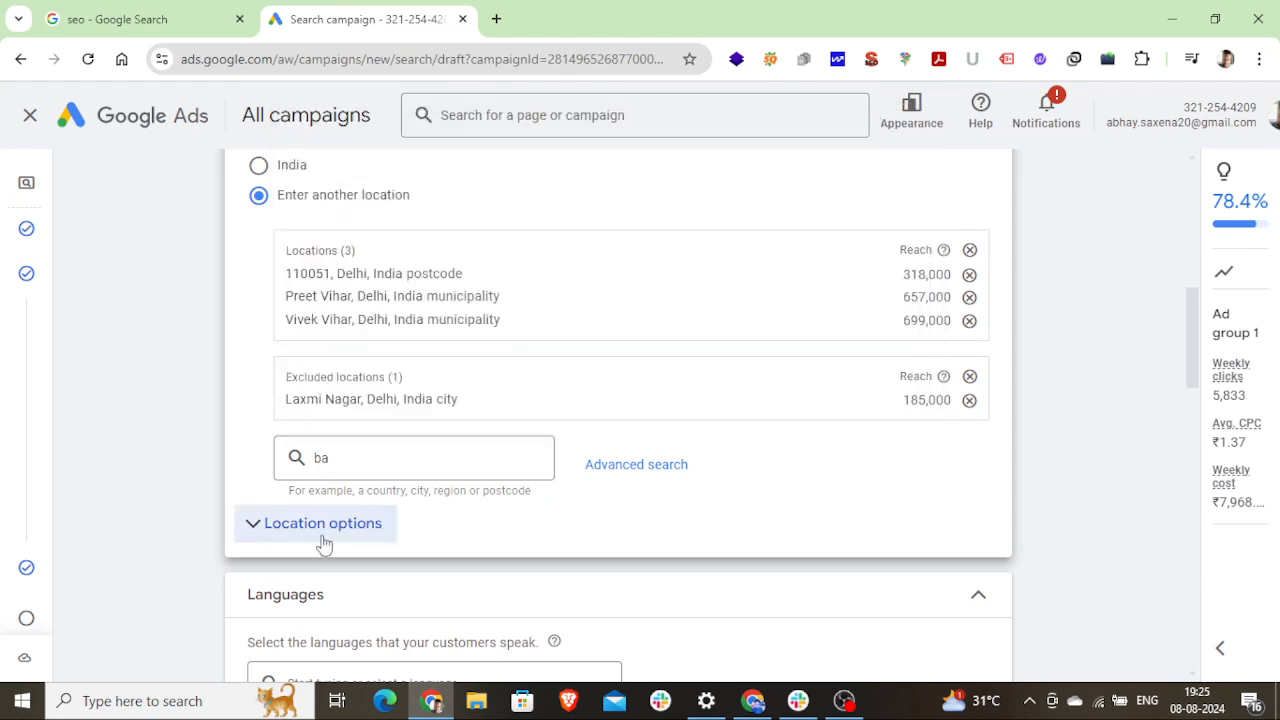
pyautogui.scroll(-2, 316, 538)
pyautogui.click(348, 271)
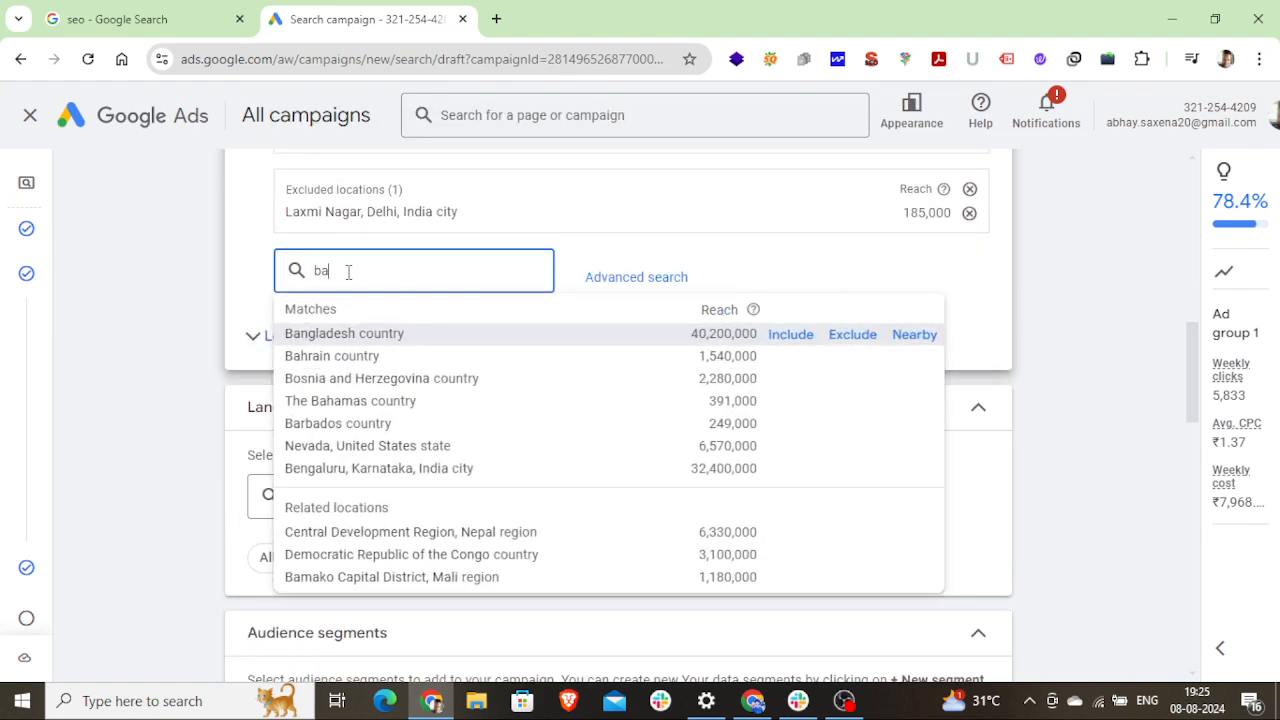
pyautogui.press('BackSpace')
pyautogui.press('BackSpace')
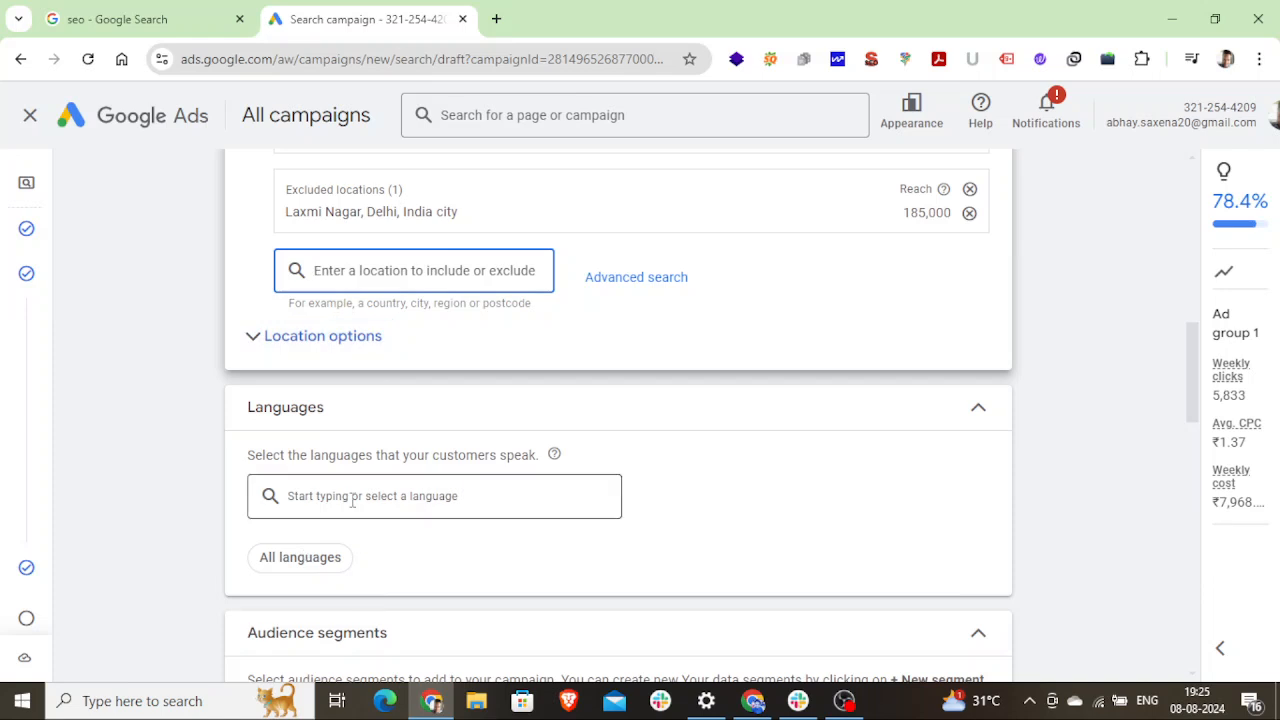
# - Set Bengali as the campaign's target language
pyautogui.click(360, 500)
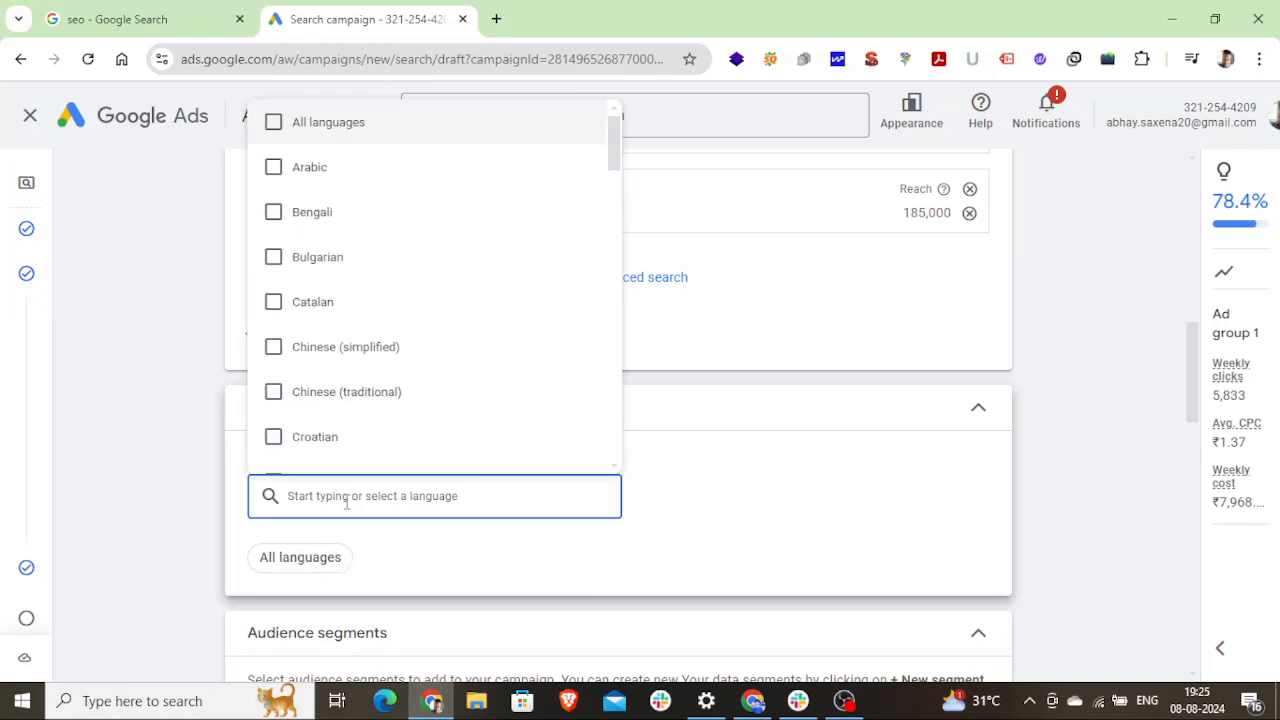
pyautogui.click(290, 222)
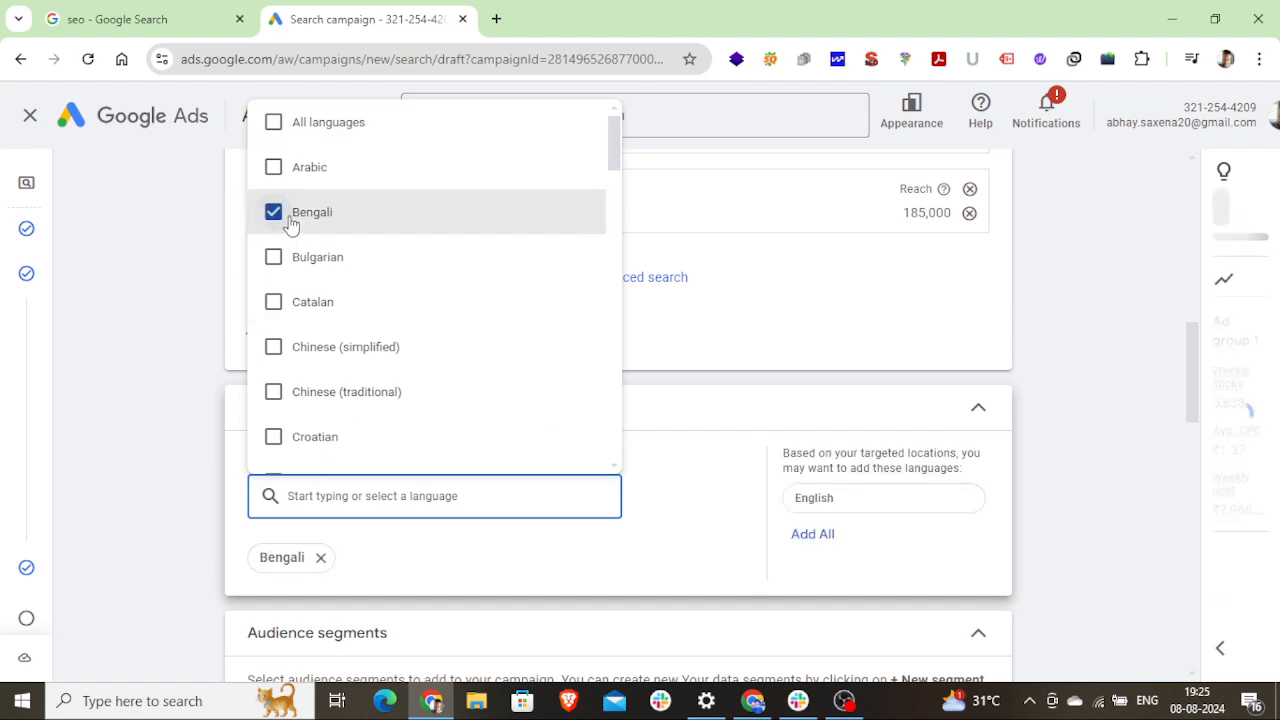
pyautogui.click(423, 573)
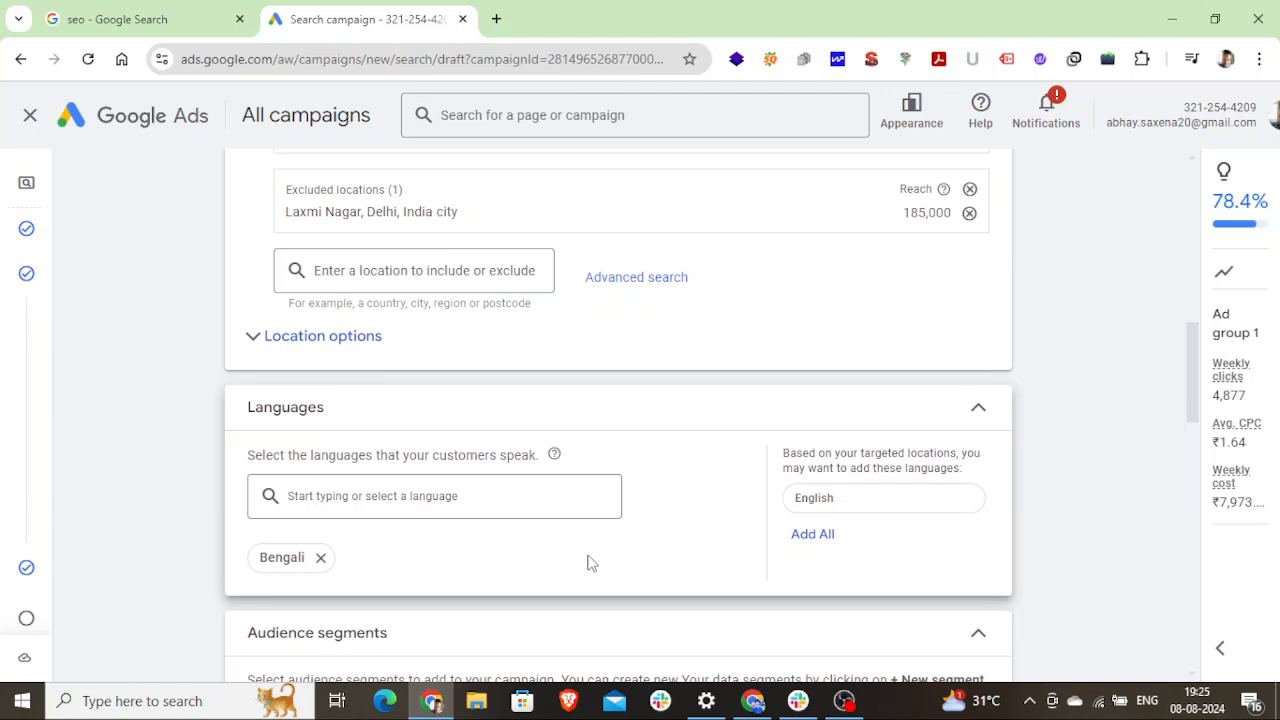
# - Compare the Bengali-interface search results with the campaign's language setting and go back to the Bengali Google homepage
pyautogui.hotkey('ctrl', 'shift', 'Tab')
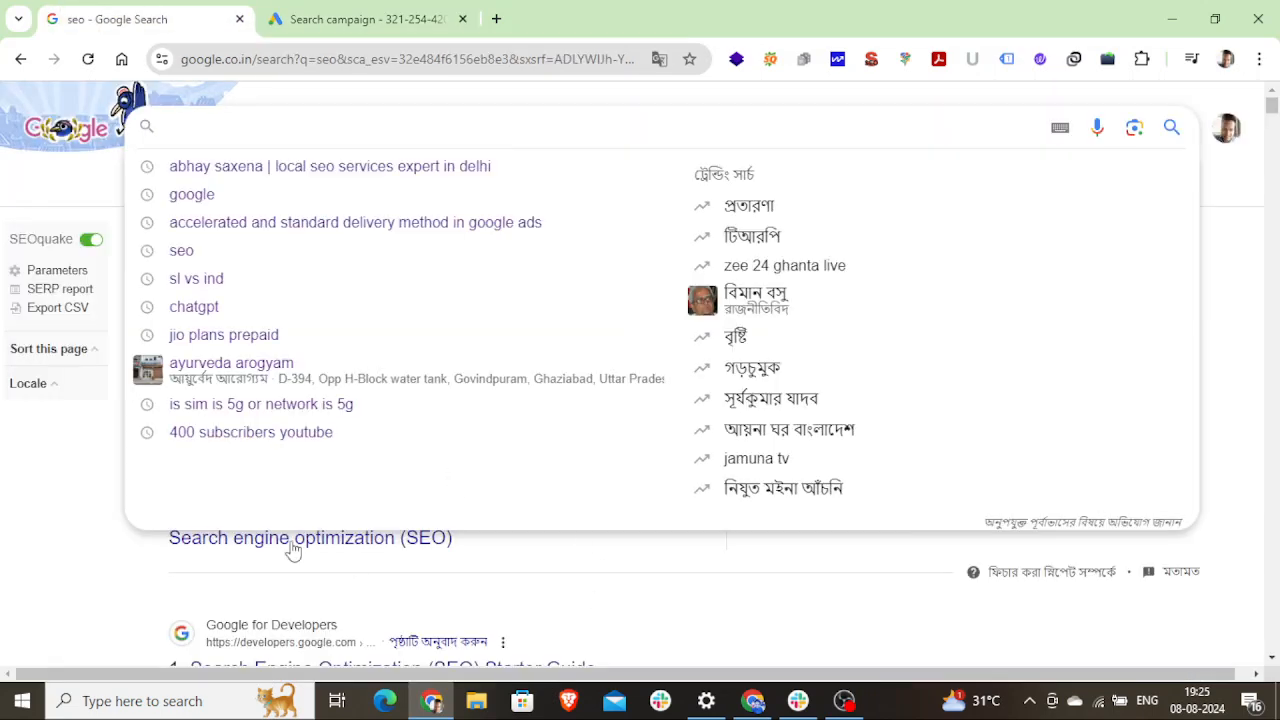
pyautogui.click(54, 534)
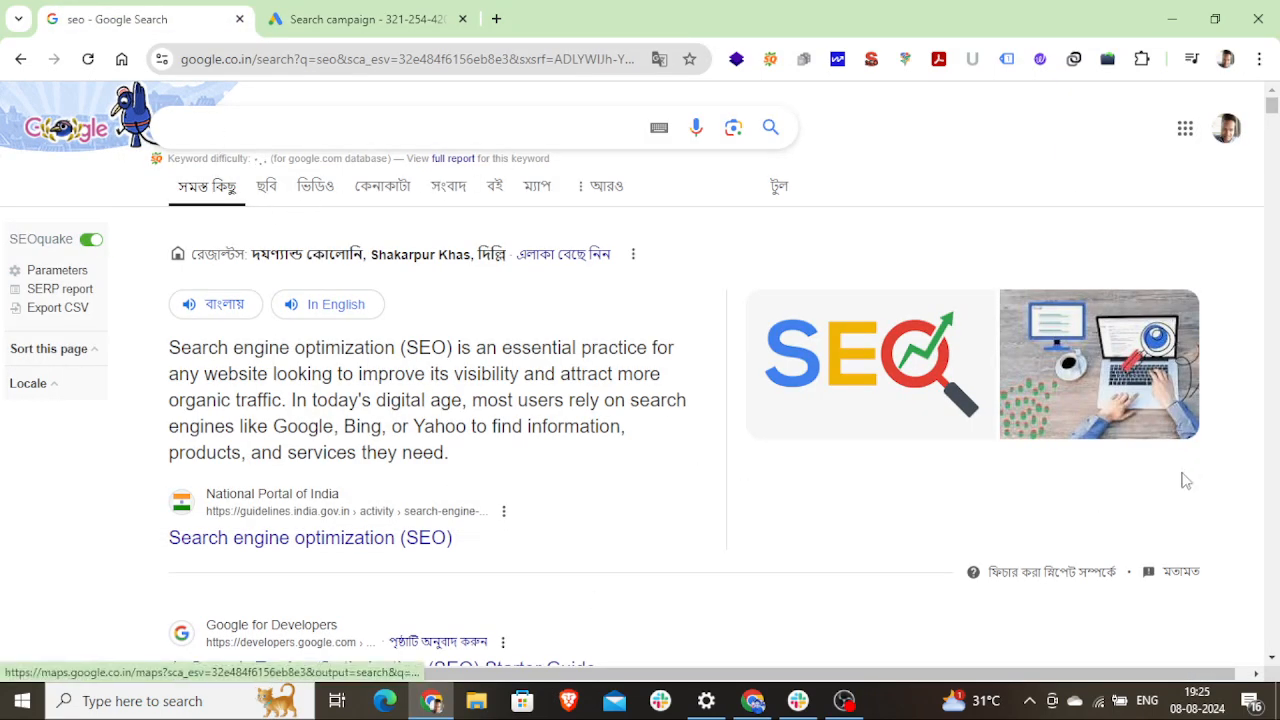
pyautogui.click(290, 18)
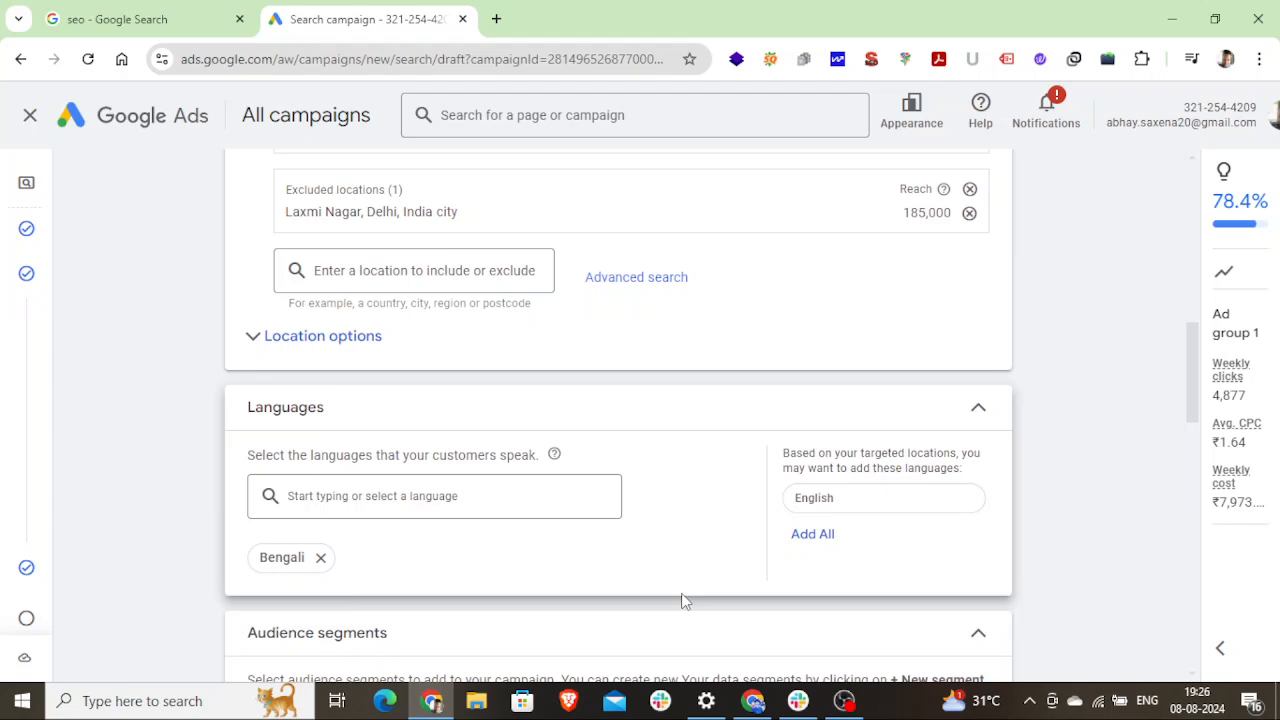
pyautogui.click(122, 17)
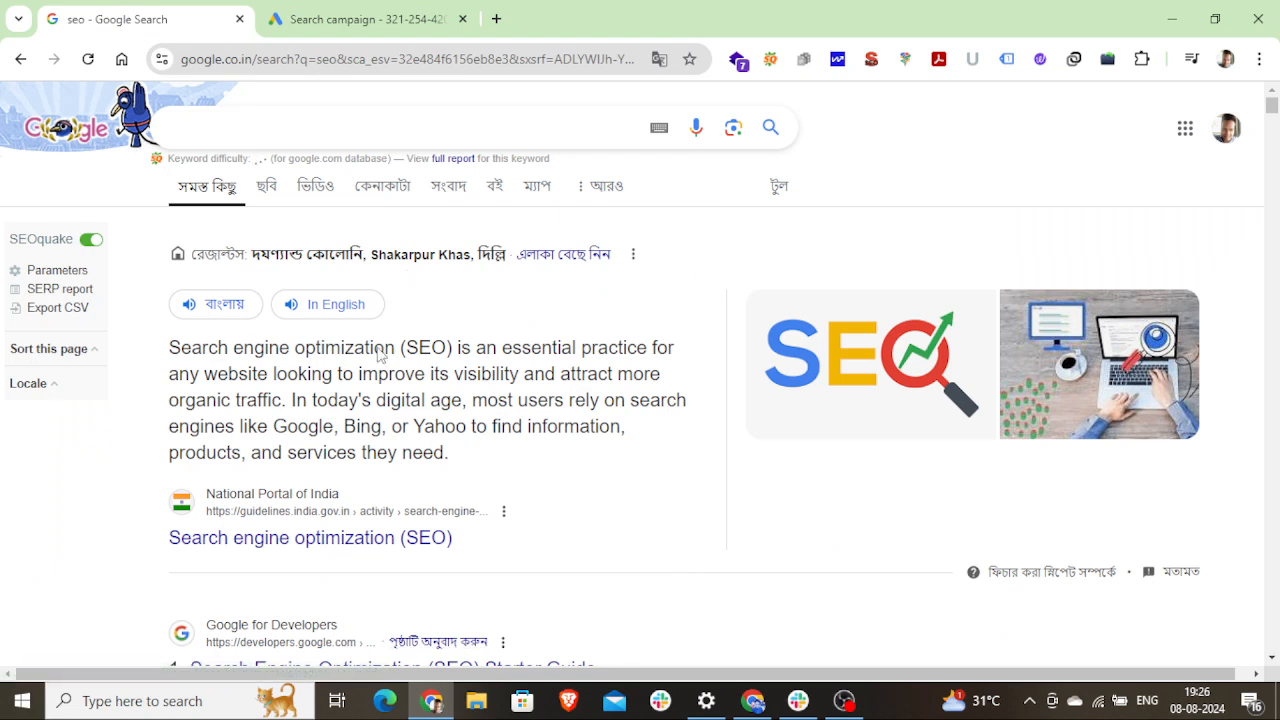
pyautogui.click(20, 59)
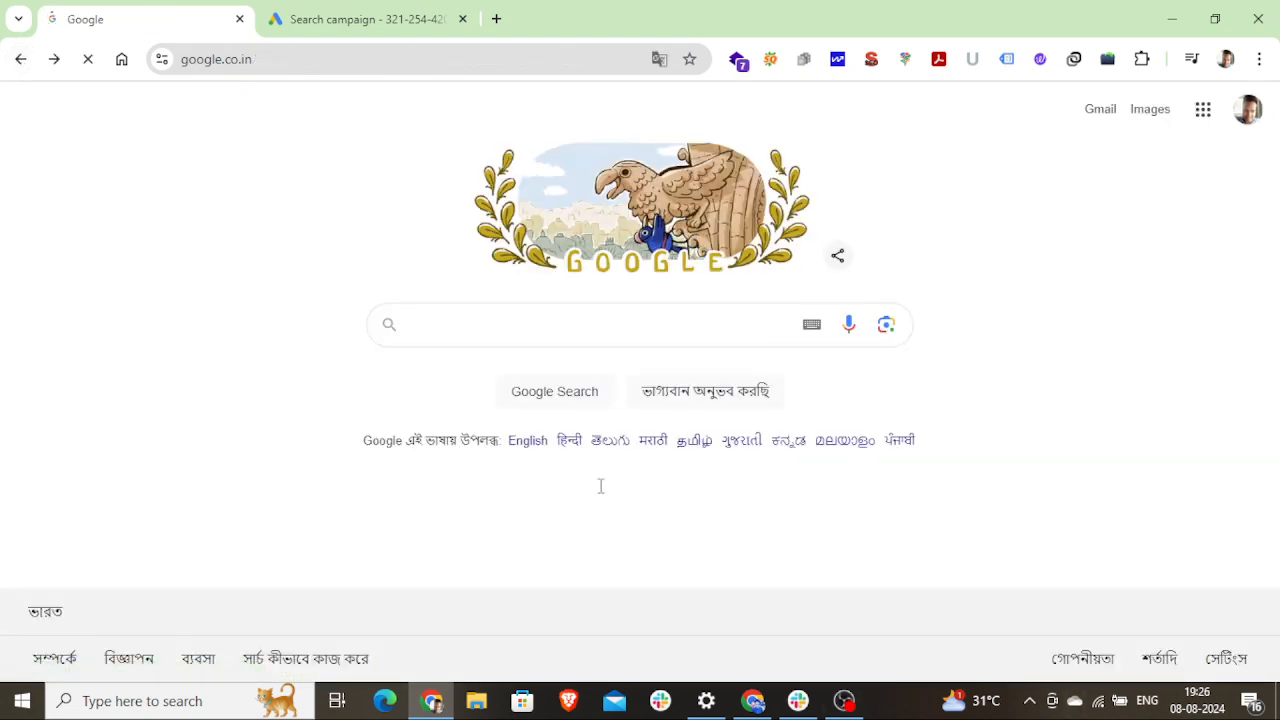
# - Switch to the Google Ads campaign draft and remove Bengali from its target languages
pyautogui.click(334, 14)
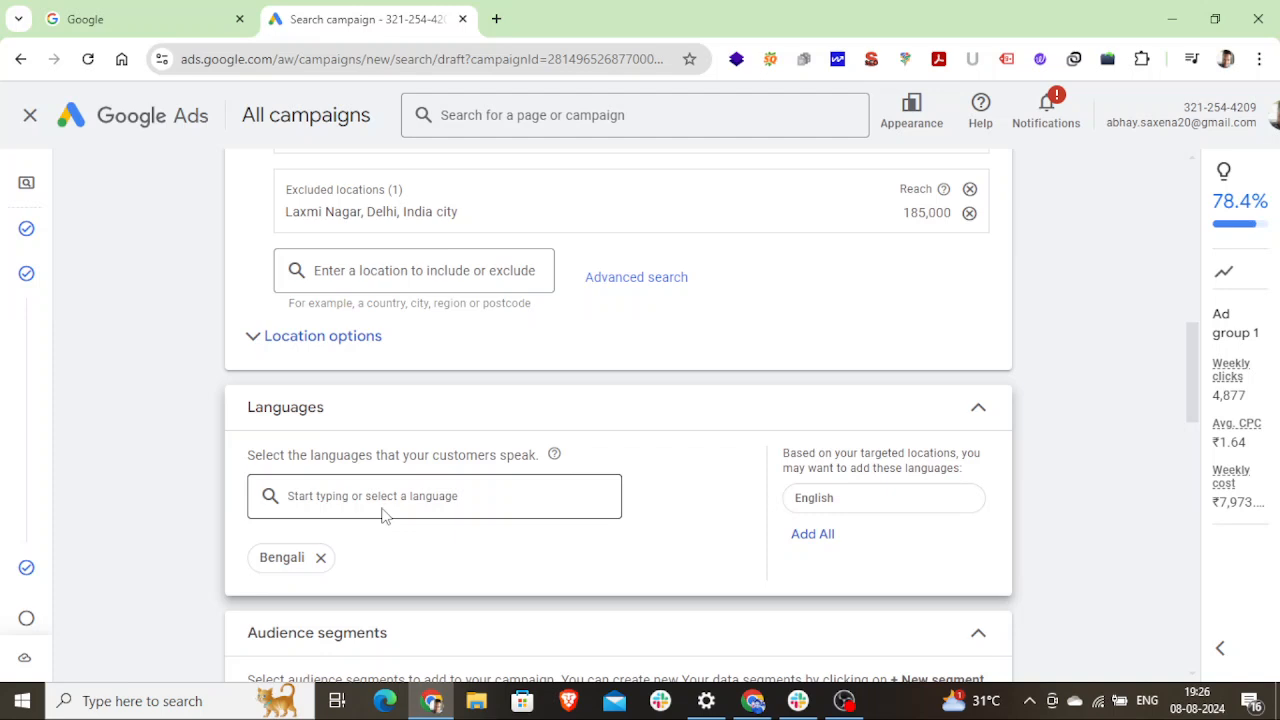
pyautogui.click(321, 557)
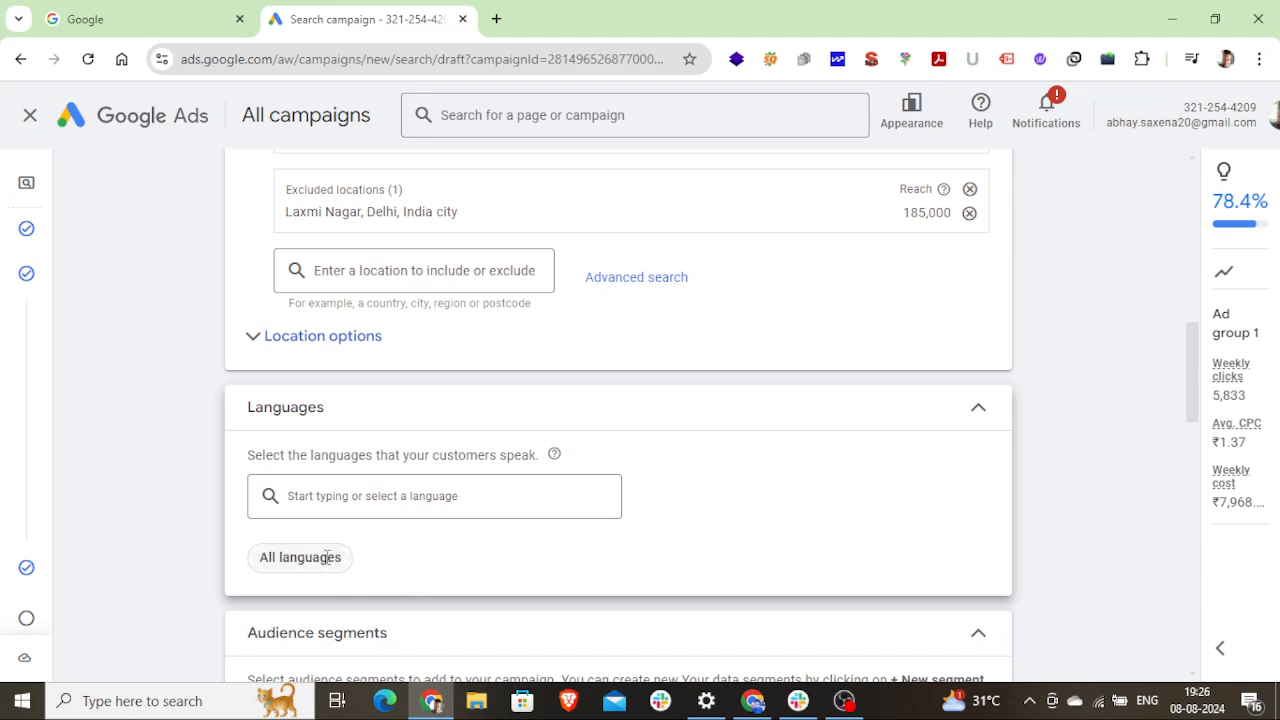
# - Examine the languages available for campaign targeting without selecting any of them
pyautogui.click(359, 497)
pyautogui.scroll(-2, 363, 366)
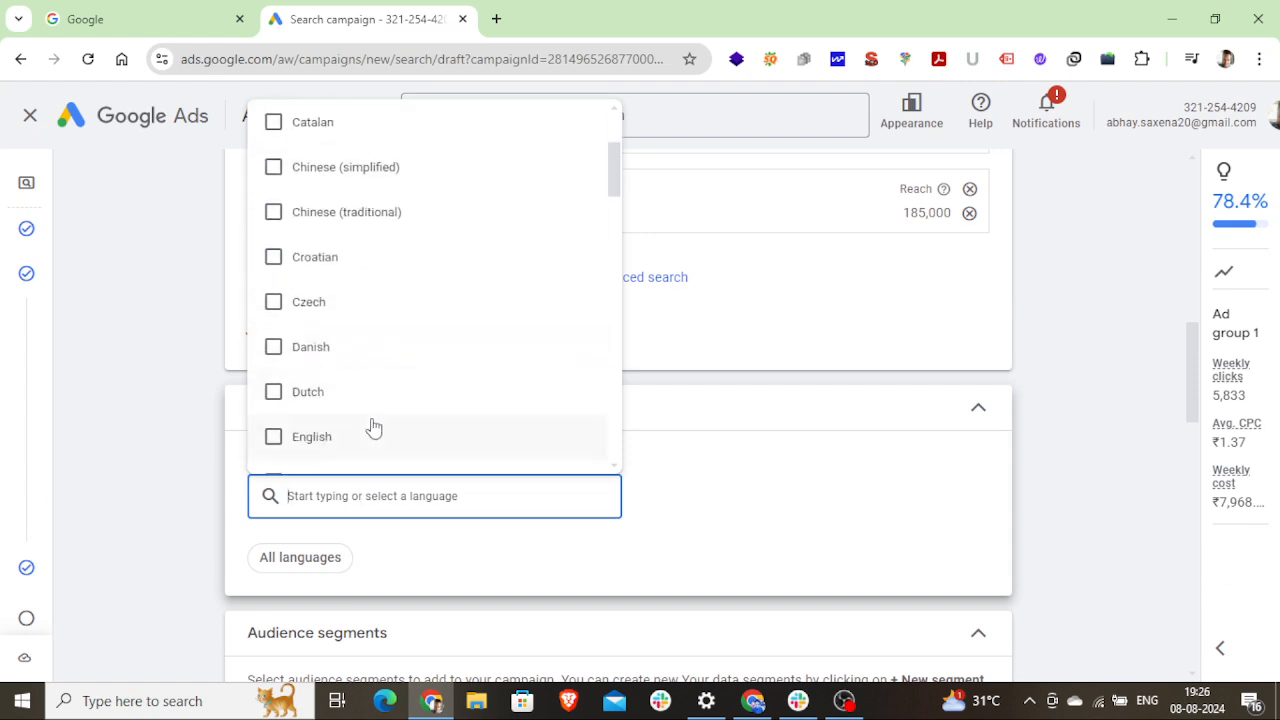
pyautogui.scroll(-1, 358, 408)
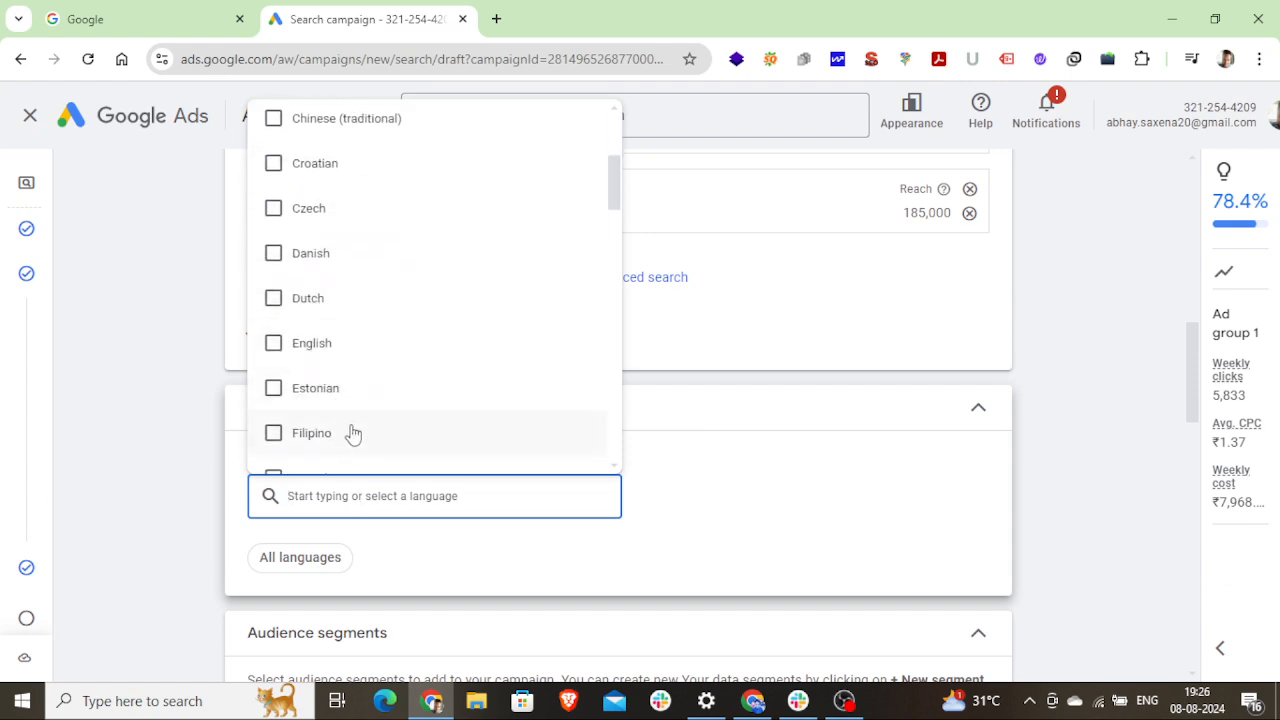
pyautogui.scroll(-1, 362, 420)
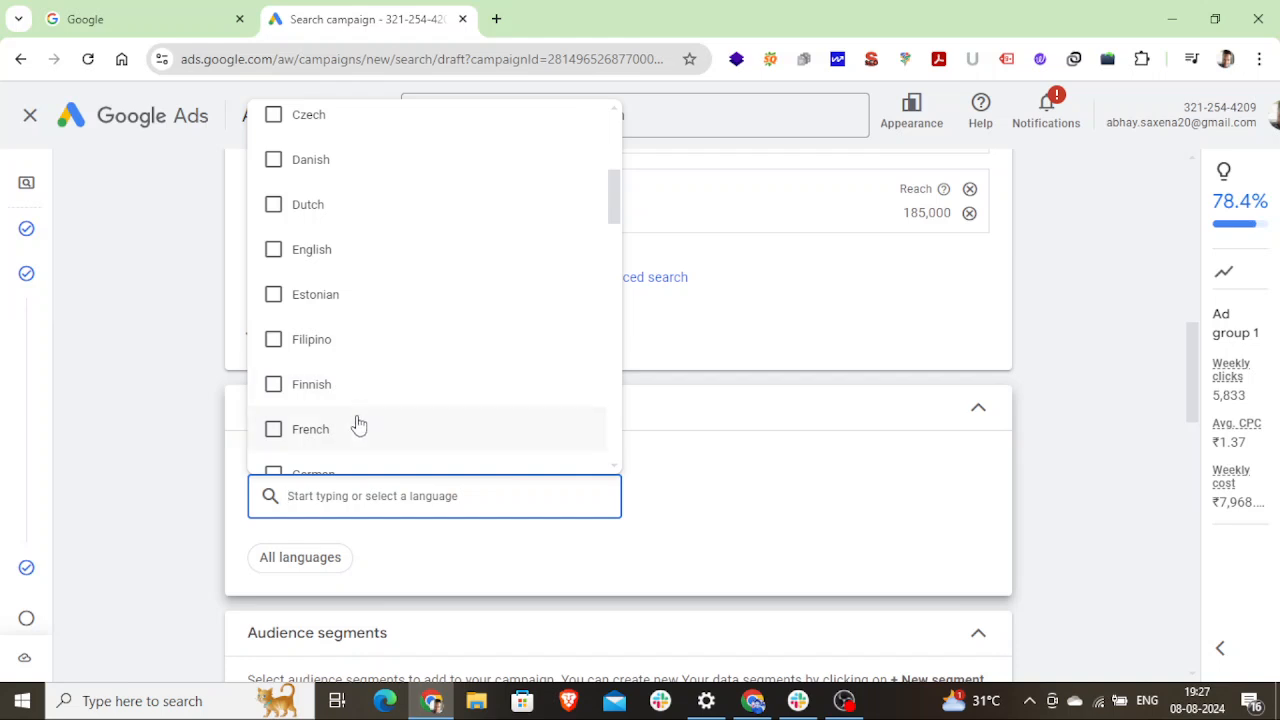
pyautogui.scroll(-1, 360, 410)
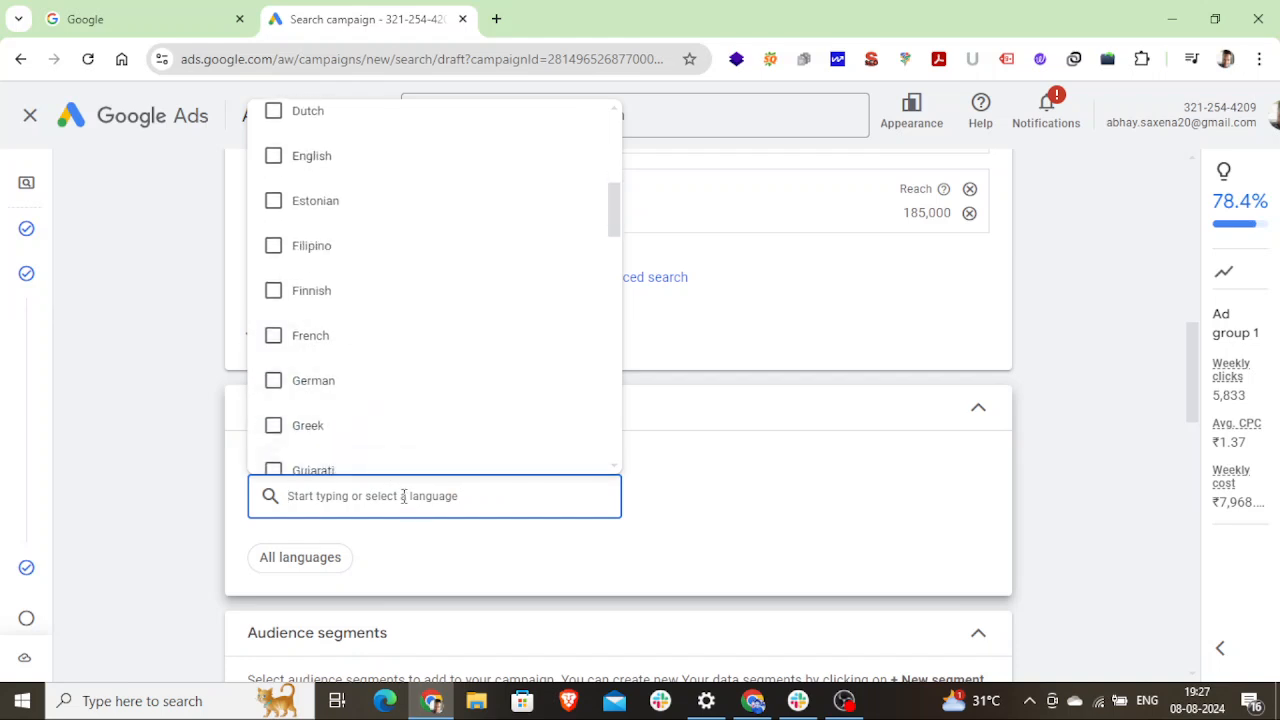
pyautogui.click(453, 558)
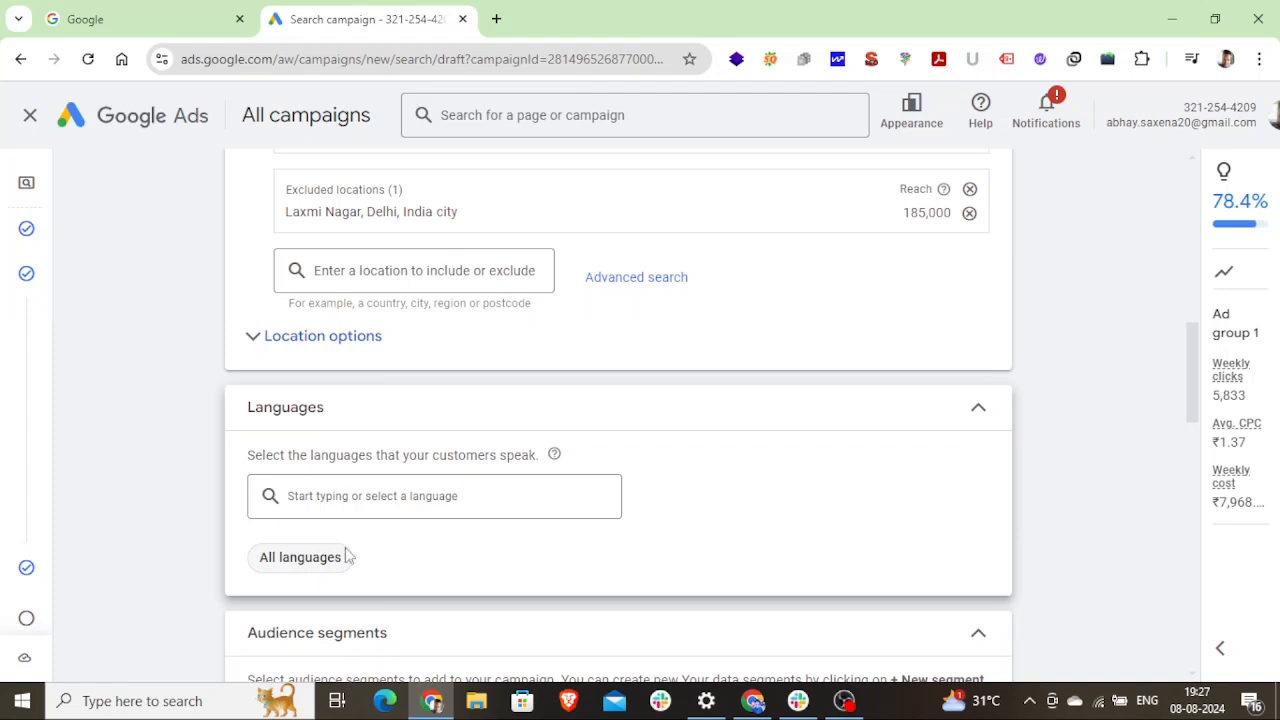
pyautogui.click(396, 500)
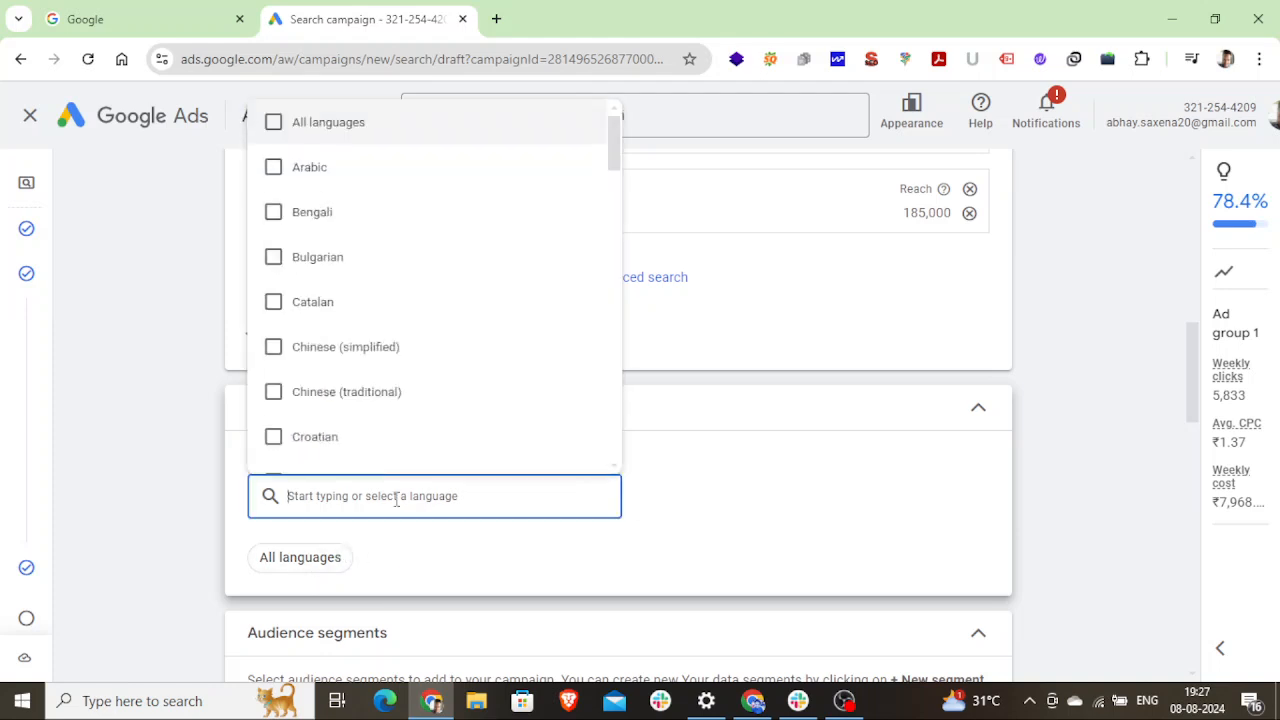
pyautogui.click(466, 558)
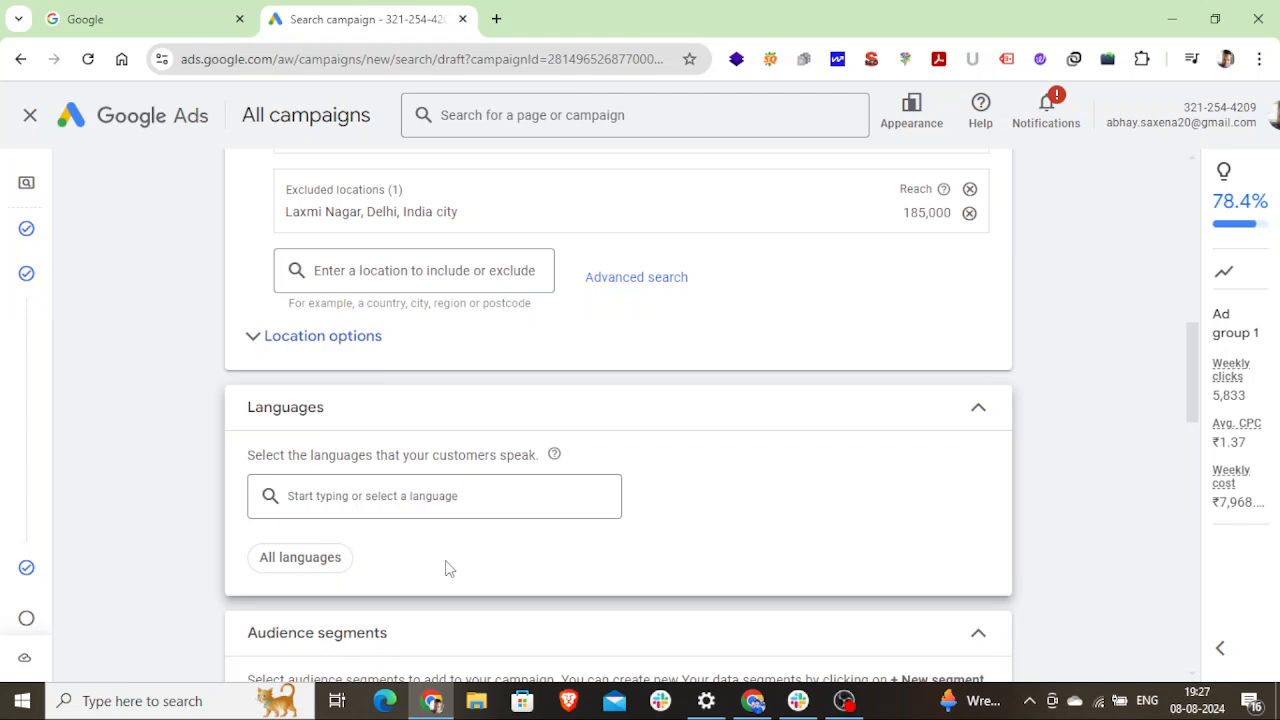
# - Review the campaign's networks, locations, languages and audience segments from the start of the campaign settings
pyautogui.scroll(10, 628, 514)
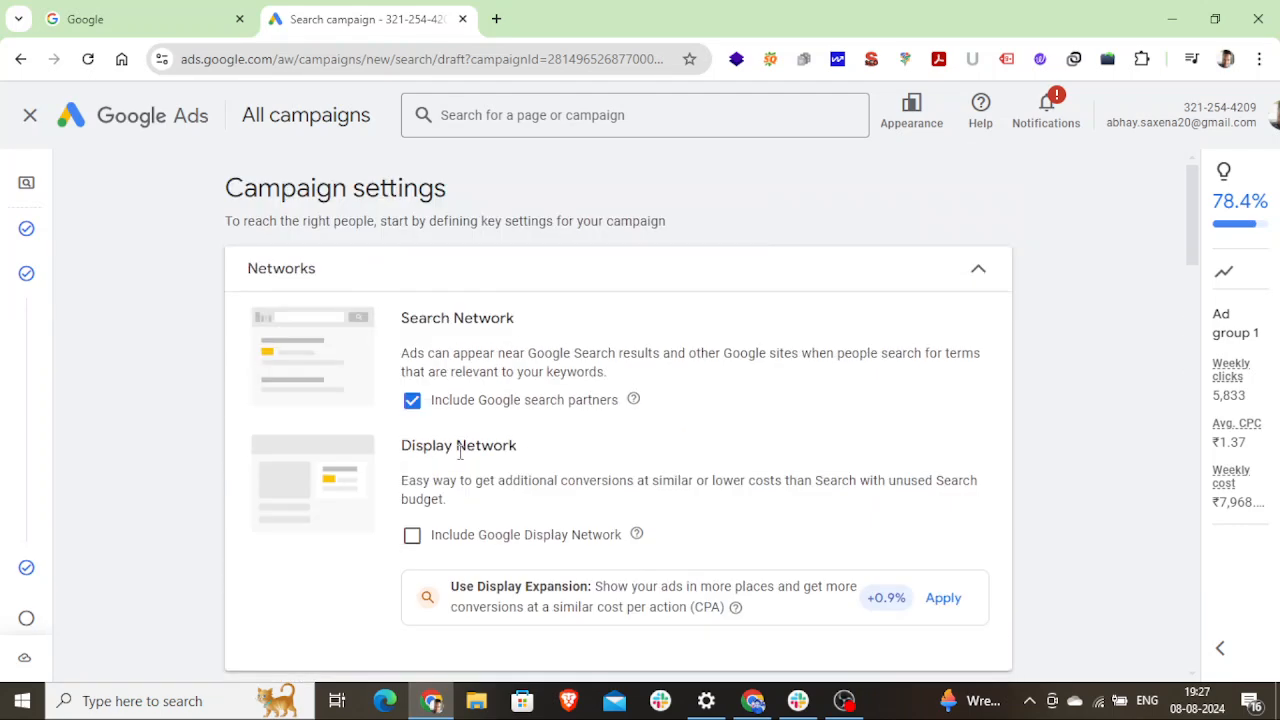
pyautogui.scroll(-1, 385, 395)
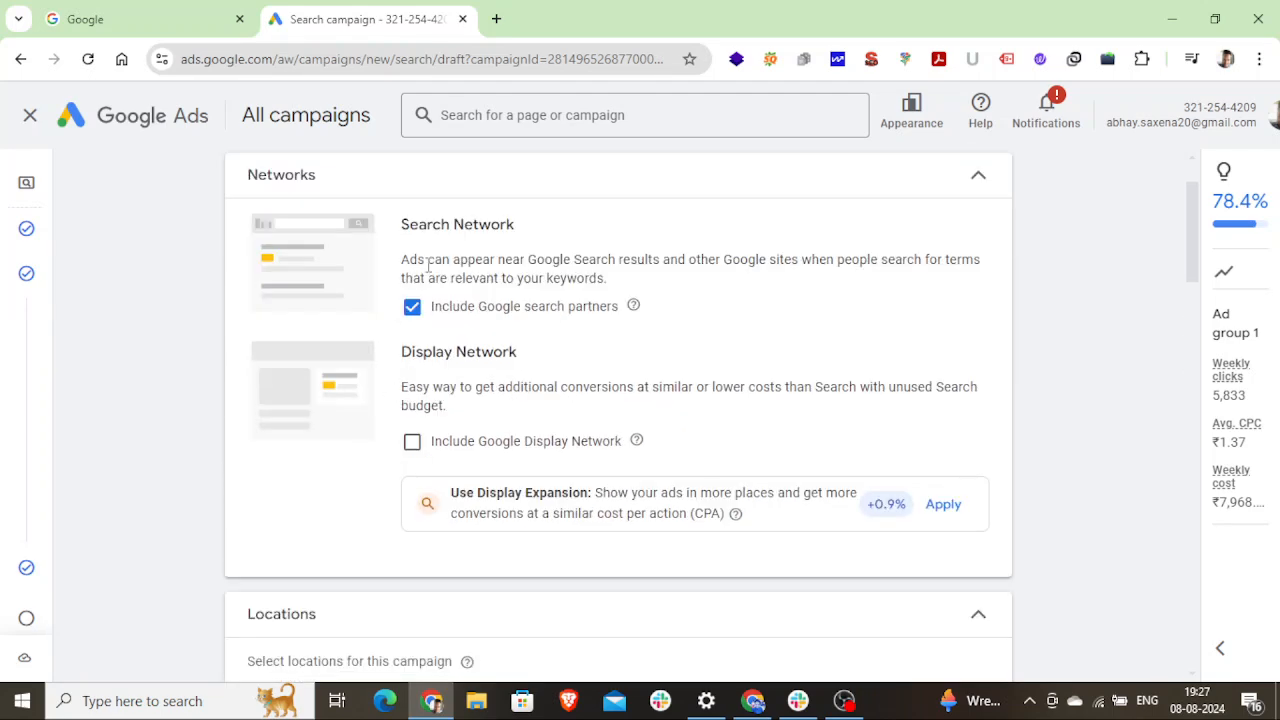
pyautogui.scroll(-5, 436, 404)
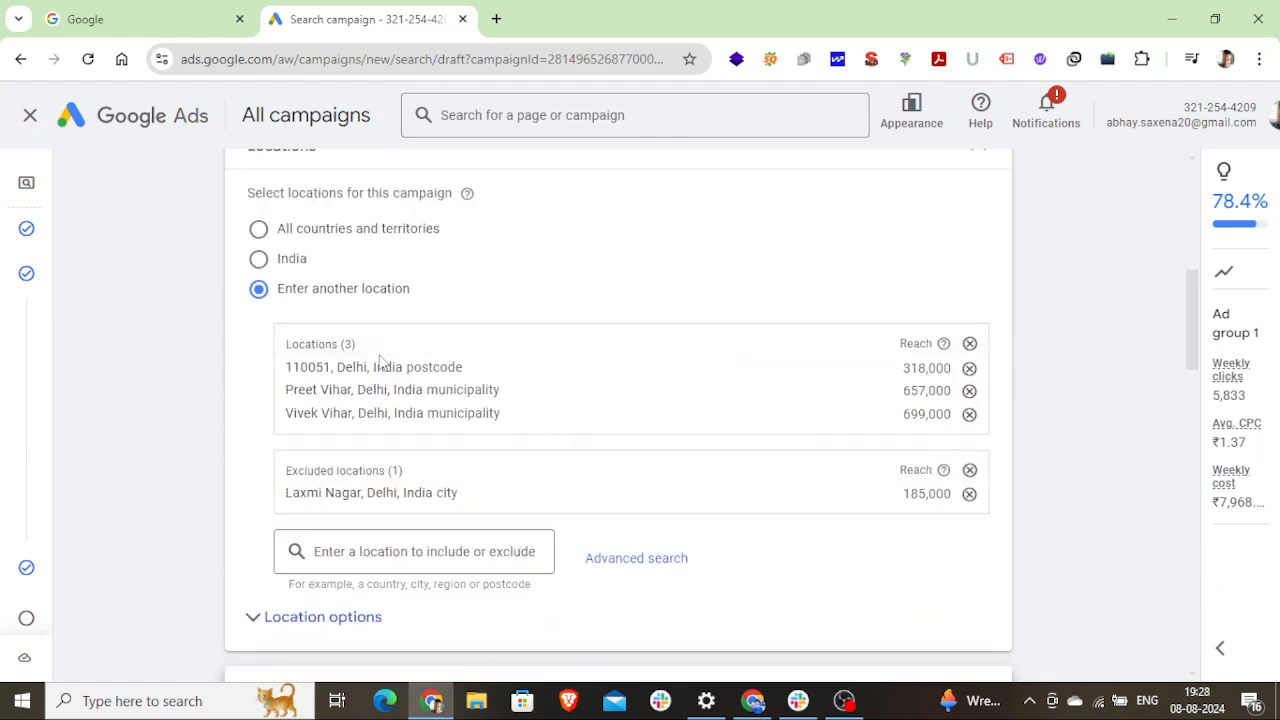
pyautogui.scroll(-3, 451, 474)
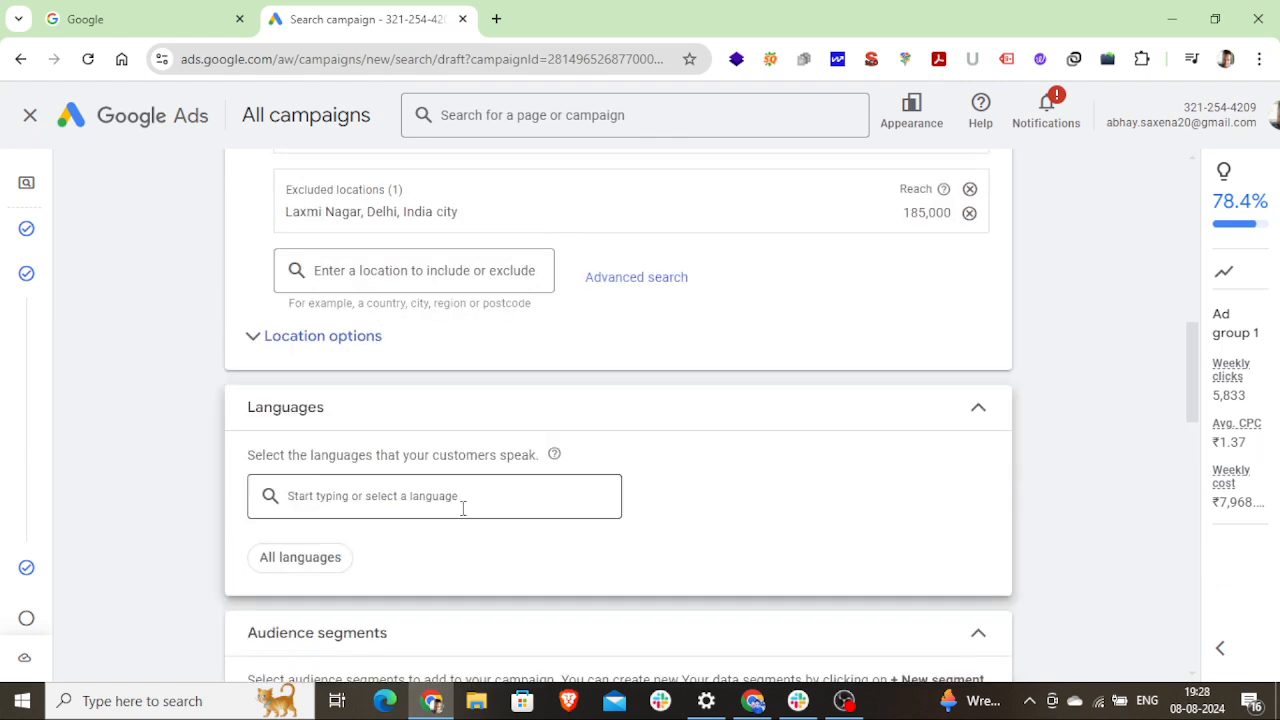
pyautogui.click(372, 497)
pyautogui.click(447, 562)
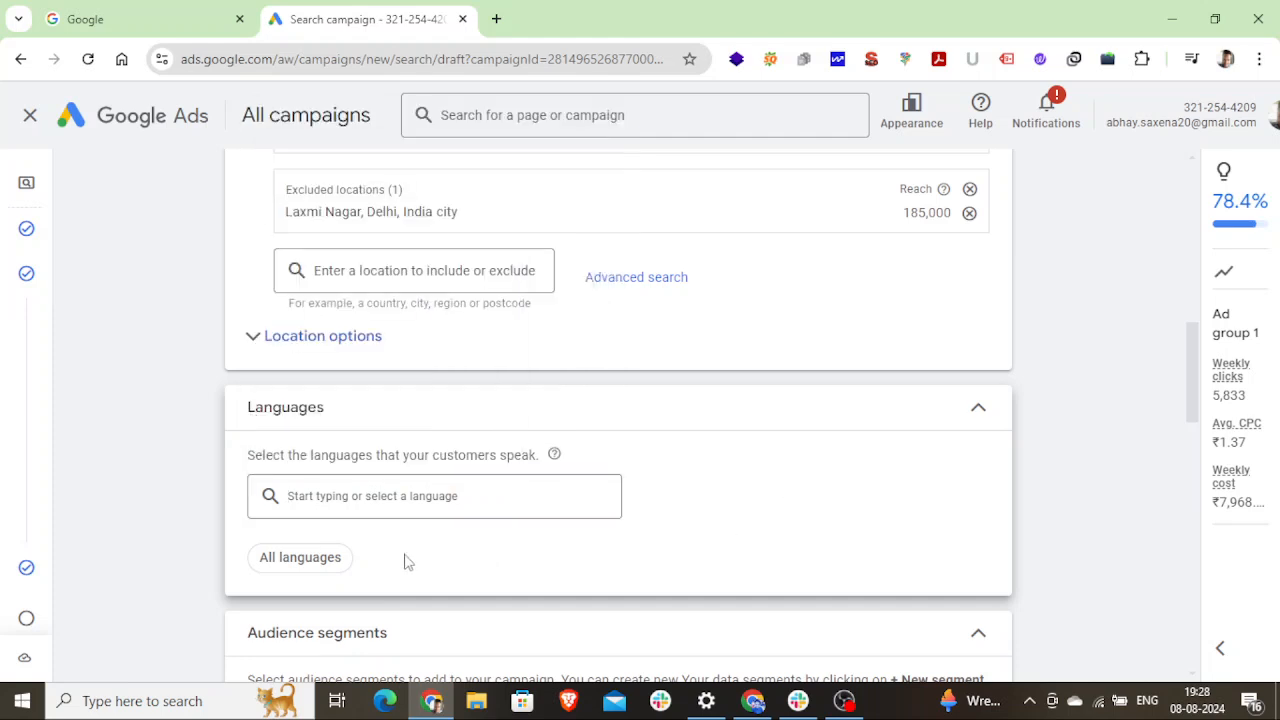
pyautogui.scroll(-1, 466, 563)
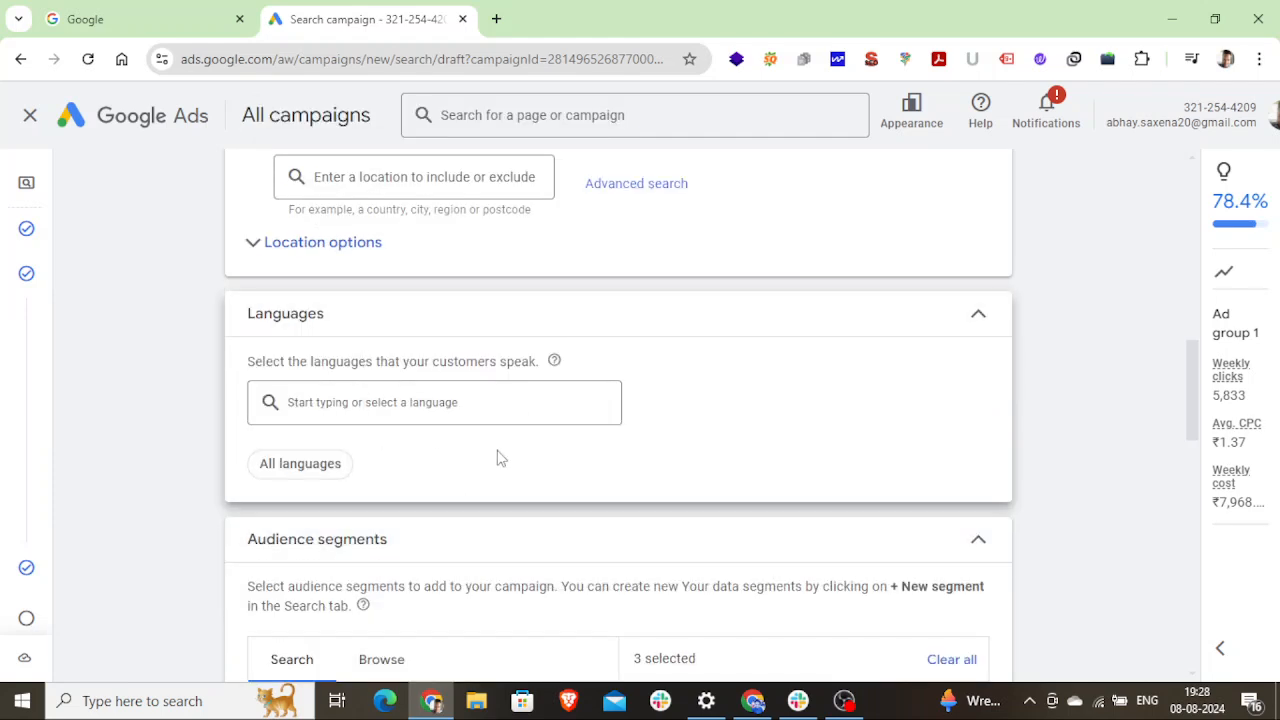
pyautogui.scroll(-2, 500, 458)
pyautogui.scroll(-5, 446, 571)
pyautogui.scroll(-1, 494, 649)
pyautogui.scroll(-2, 485, 580)
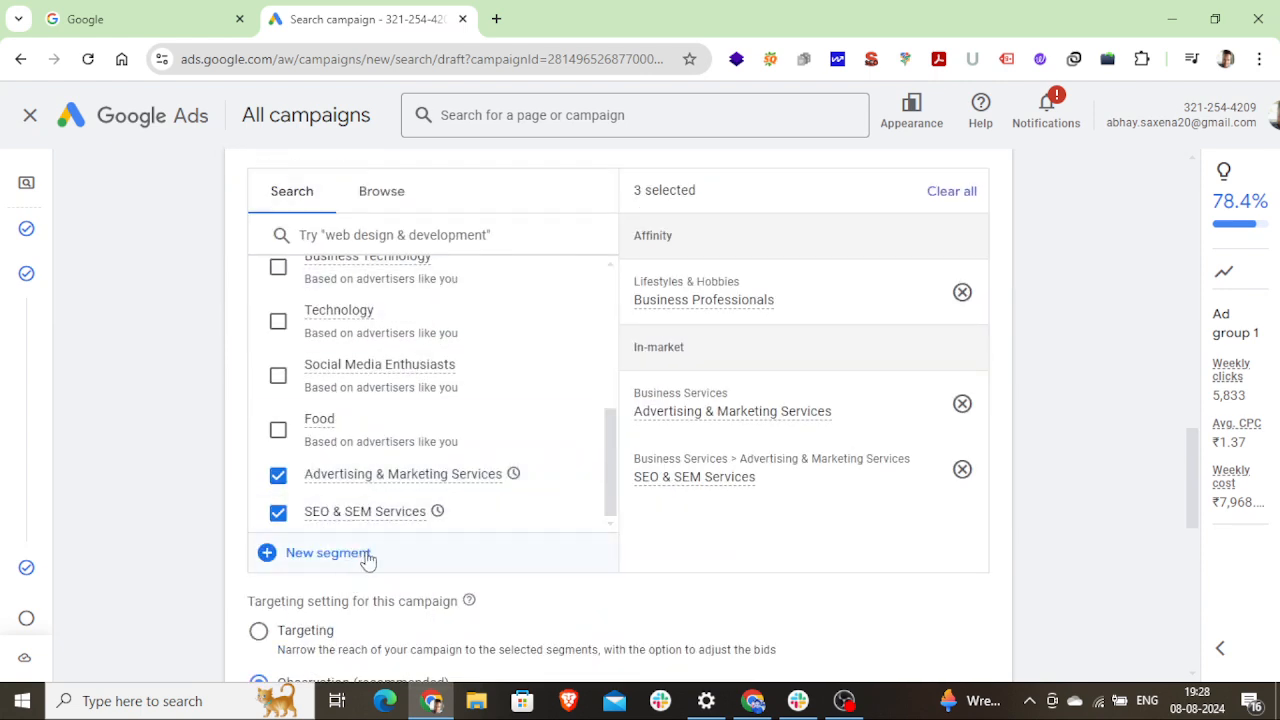
# - Review the campaign's audience segments together with the targeting setting that applies to them
pyautogui.scroll(4, 366, 578)
pyautogui.scroll(7, 370, 573)
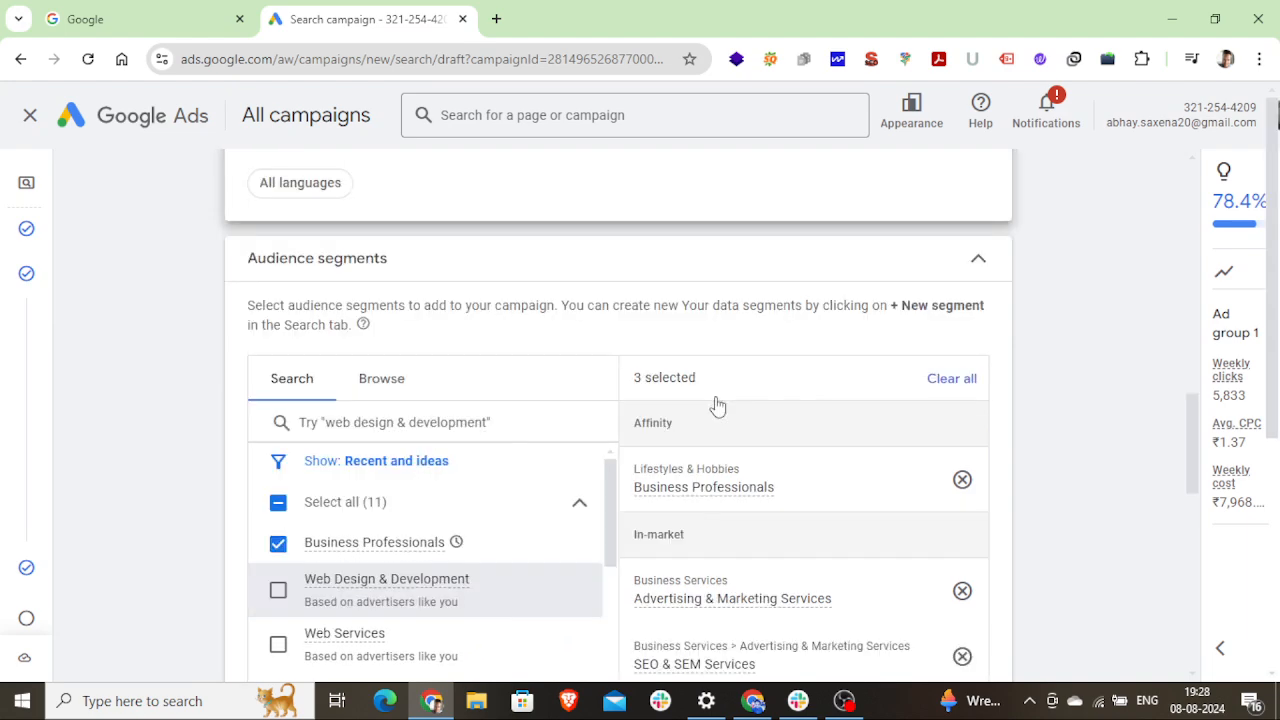
pyautogui.scroll(-7, 640, 530)
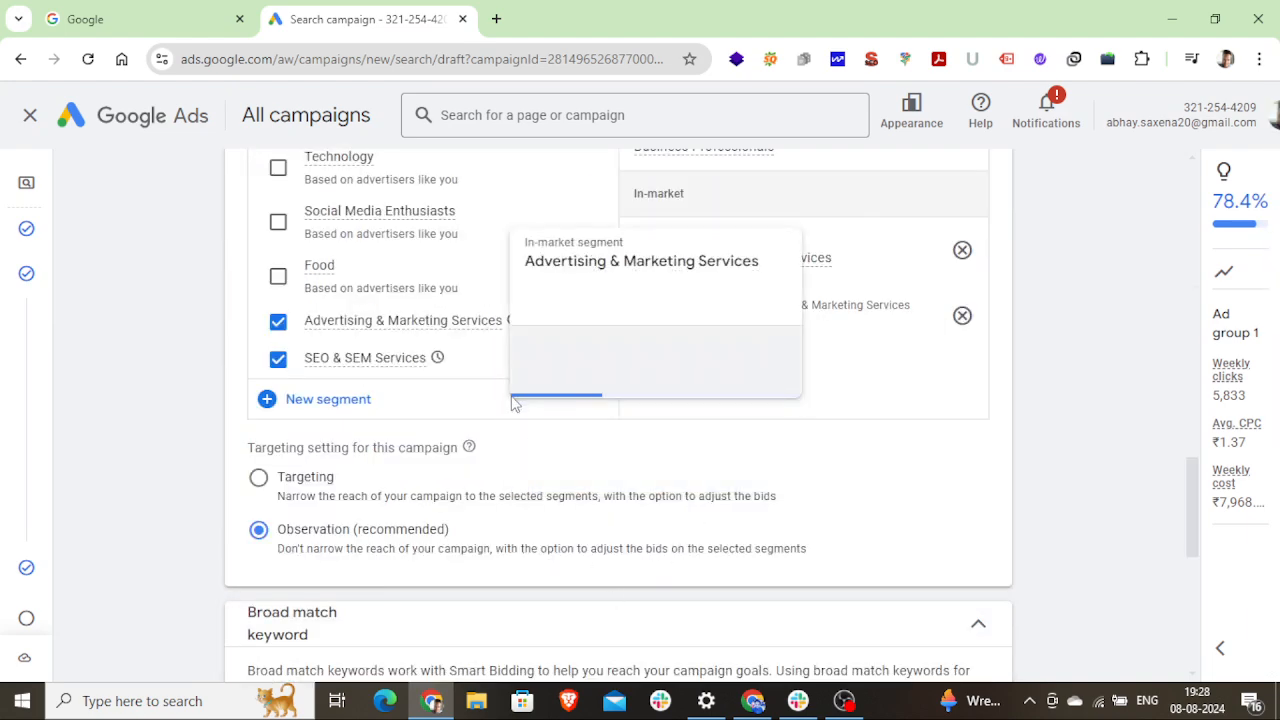
pyautogui.scroll(3, 503, 334)
pyautogui.scroll(3, 1025, 440)
pyautogui.scroll(3, 1025, 440)
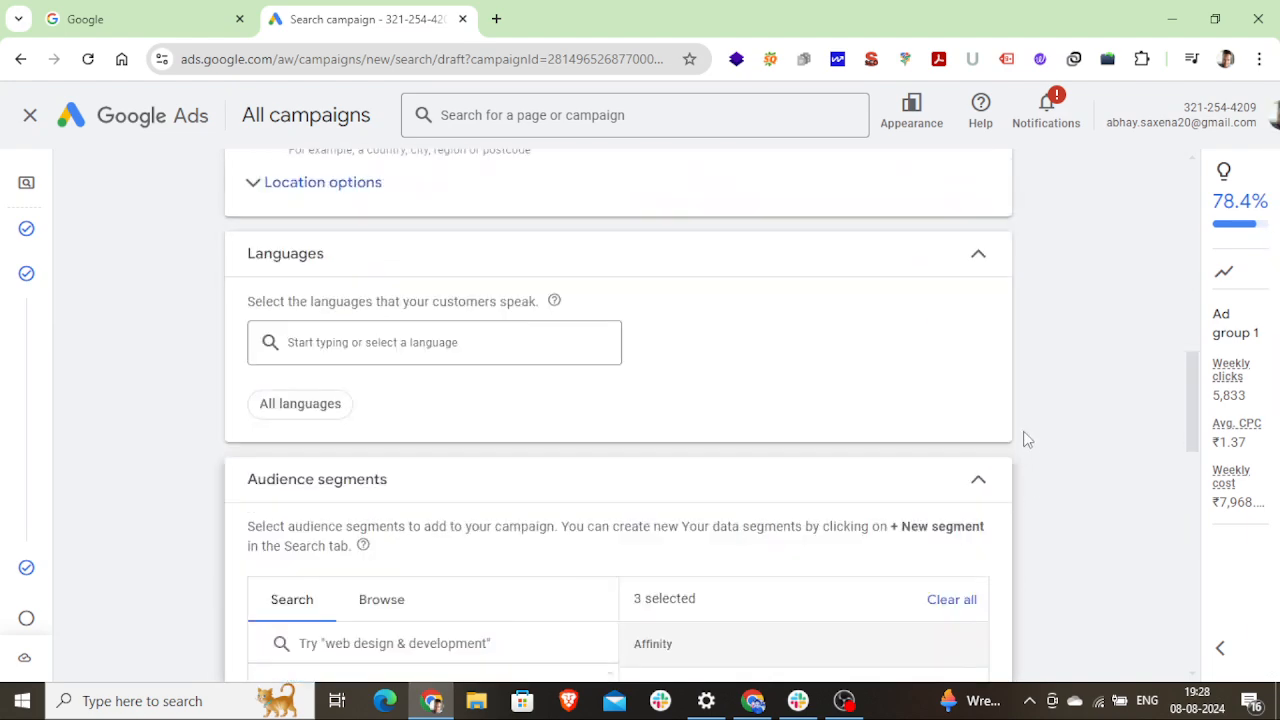
# - Select all languages as the campaign's target languages, clear that selection again and close the language list
pyautogui.click(470, 357)
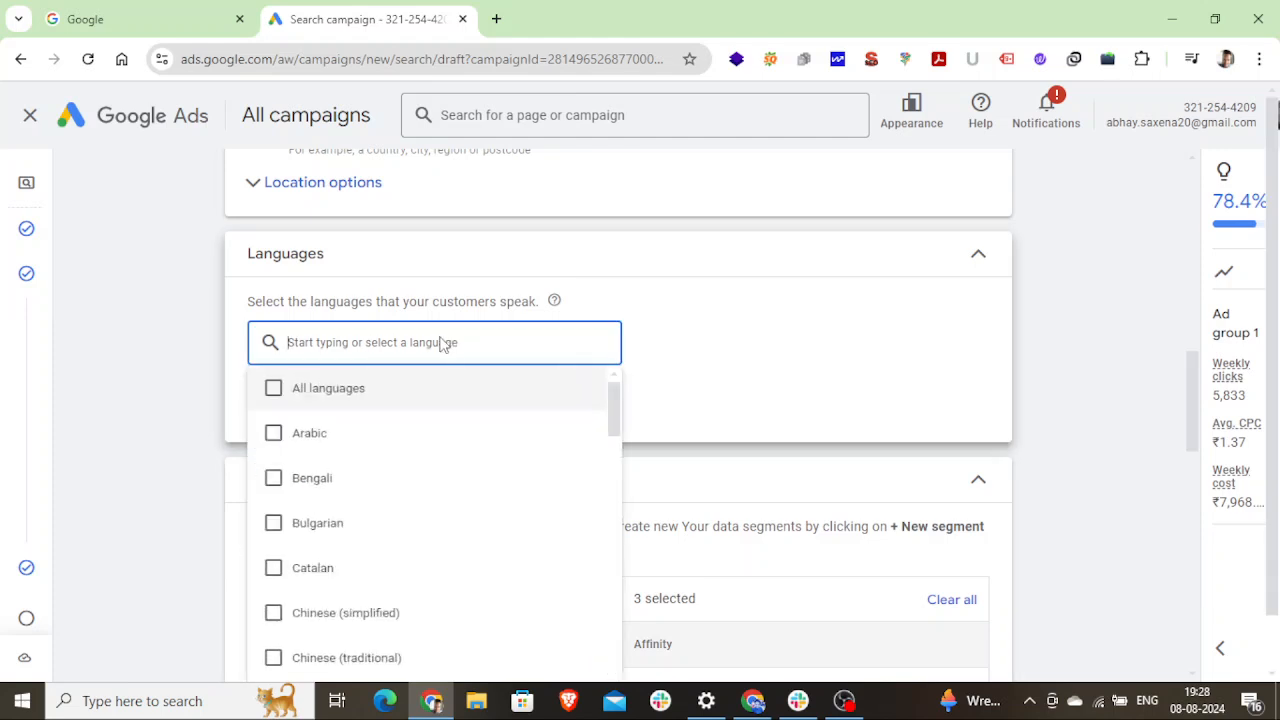
pyautogui.click(274, 389)
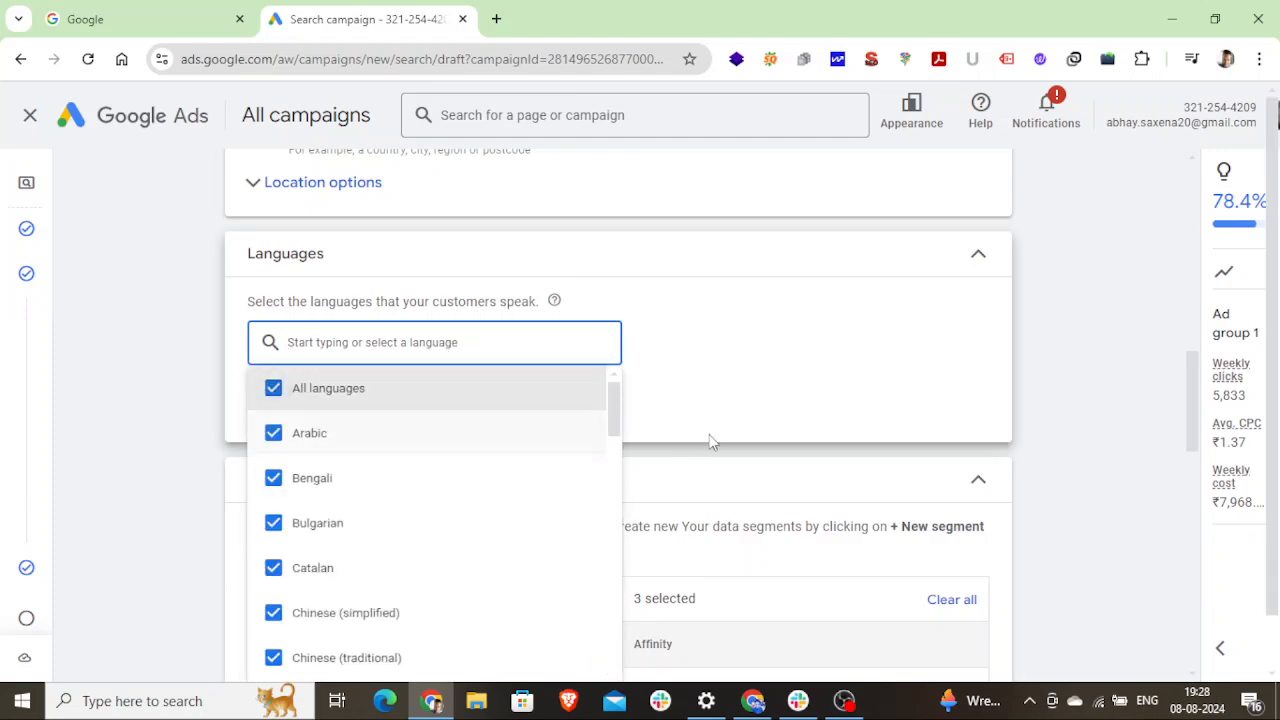
pyautogui.click(273, 388)
pyautogui.click(724, 368)
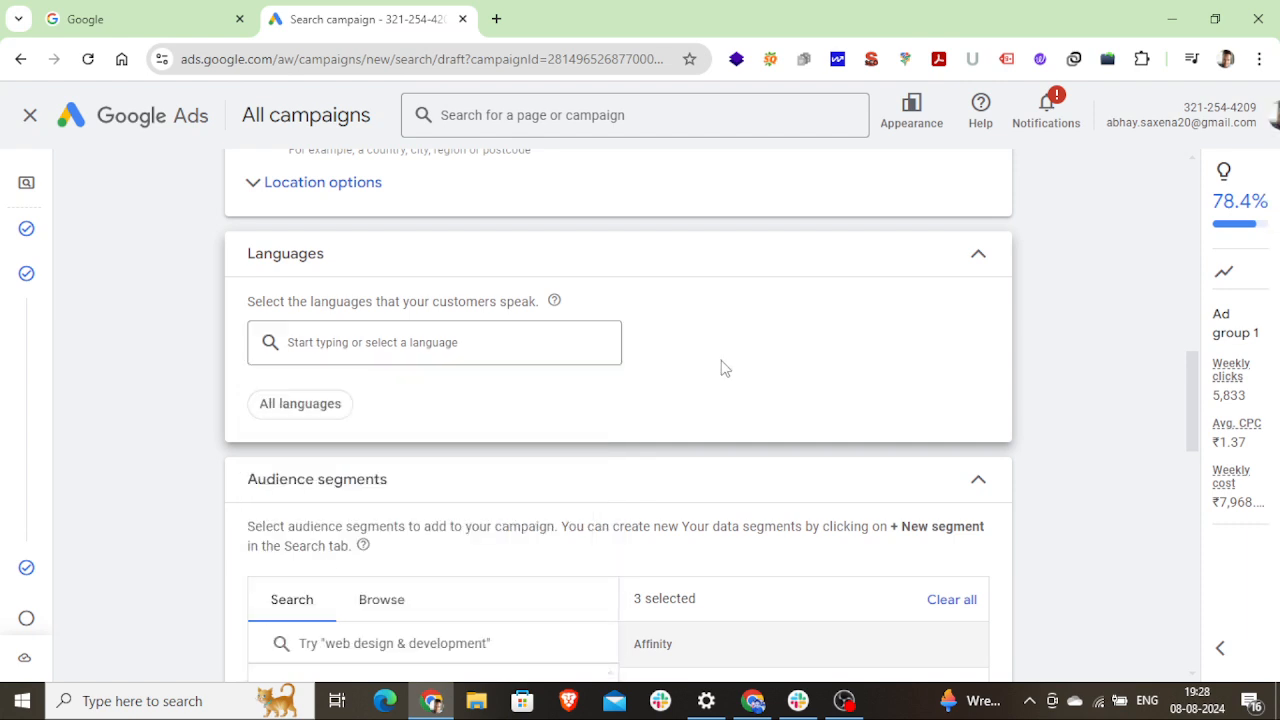